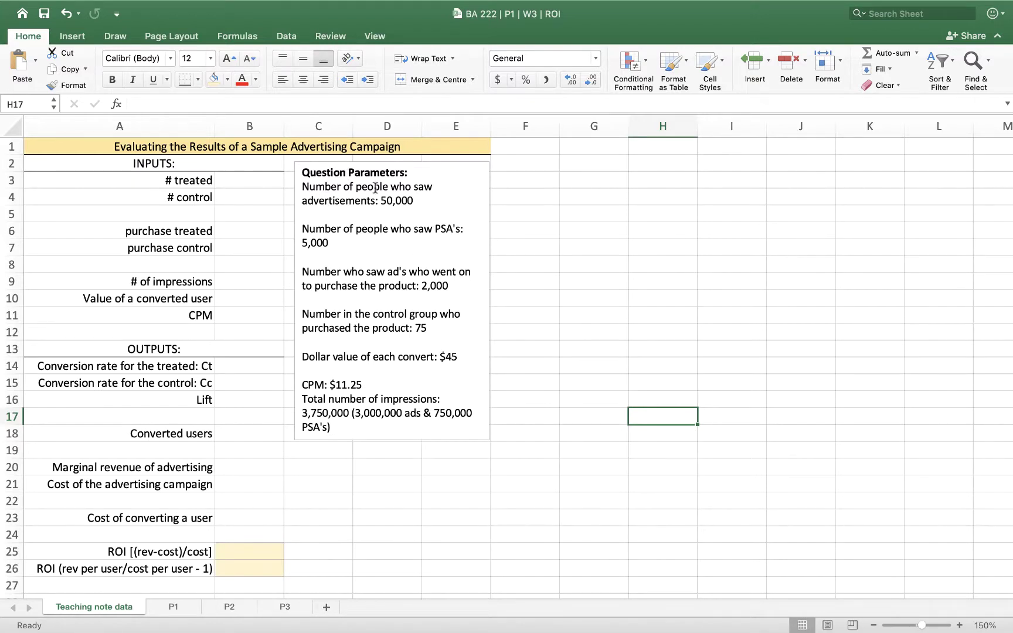
Point out the INPUTS and OUTPUTS sections and the two ROI result cells.
{"action": "left_click", "coordinate": [84, 162]}
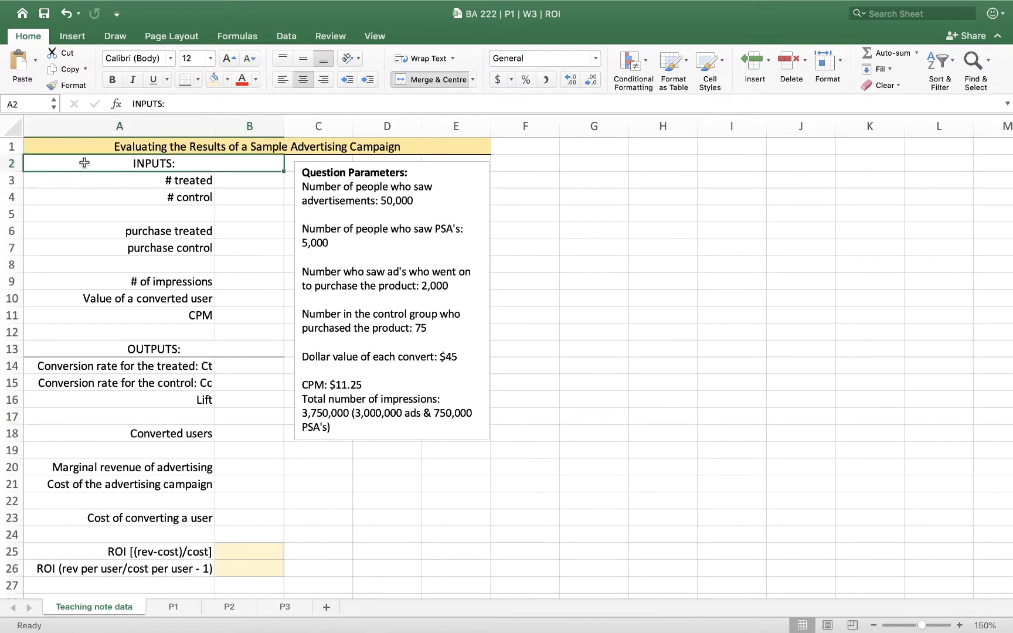
{"action": "left_click", "coordinate": [159, 347]}
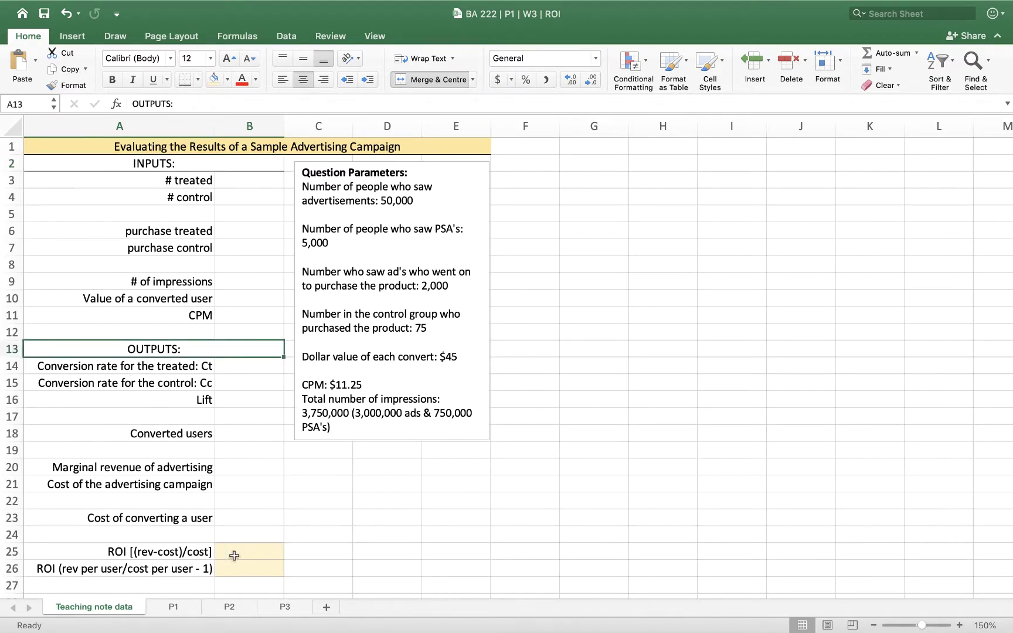
{"action": "left_click_drag", "start_coordinate": [232, 554], "coordinate": [237, 567]}
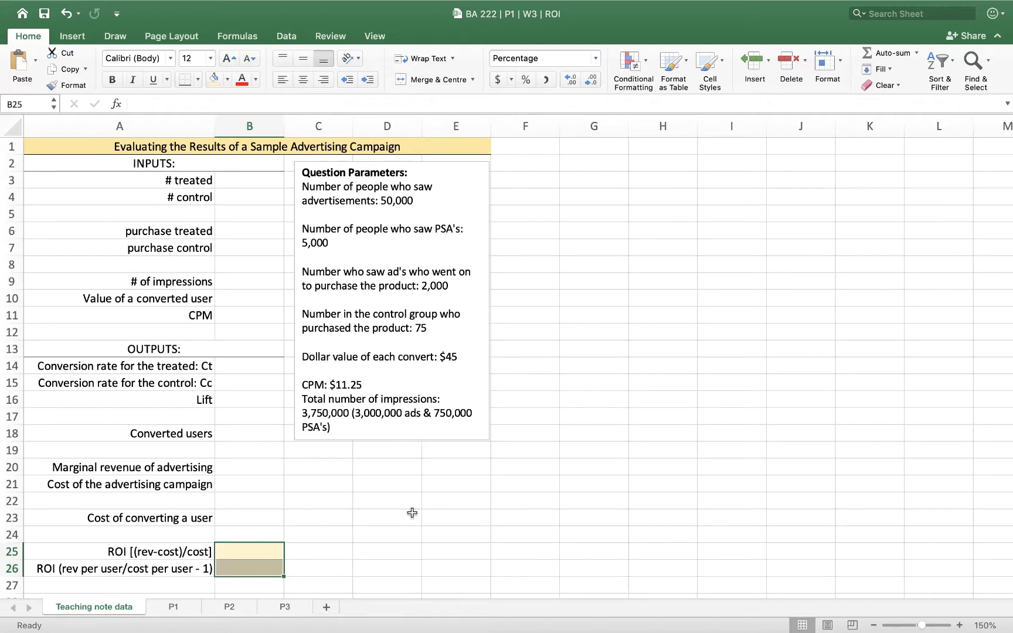
{"action": "left_click", "coordinate": [412, 513]}
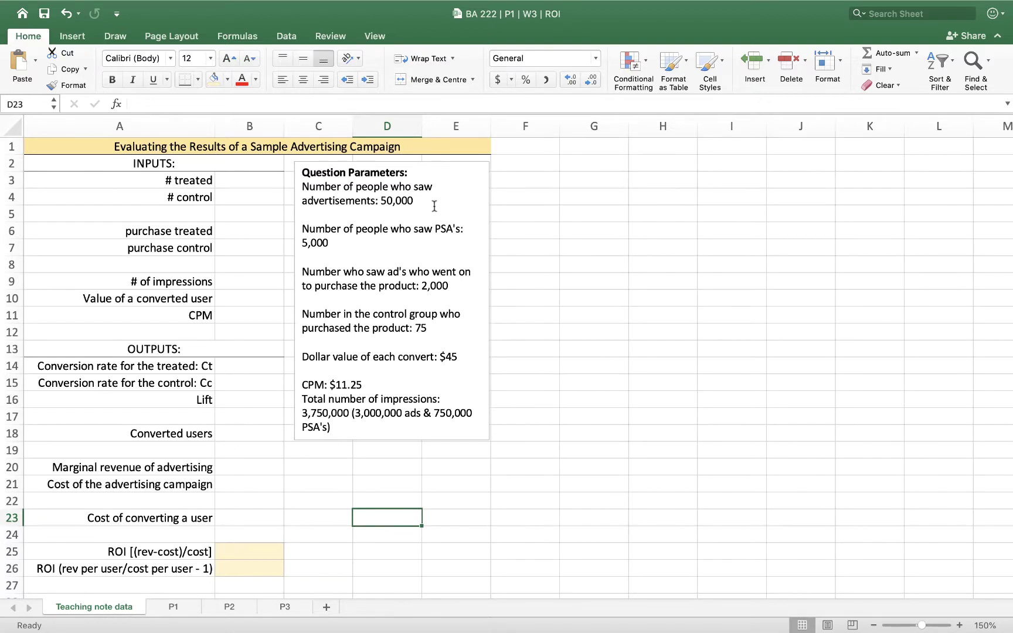
Enter 50,000 for # treated in B3 and 5,000 for # control in B4.
{"action": "left_click_drag", "start_coordinate": [434, 205], "coordinate": [302, 188]}
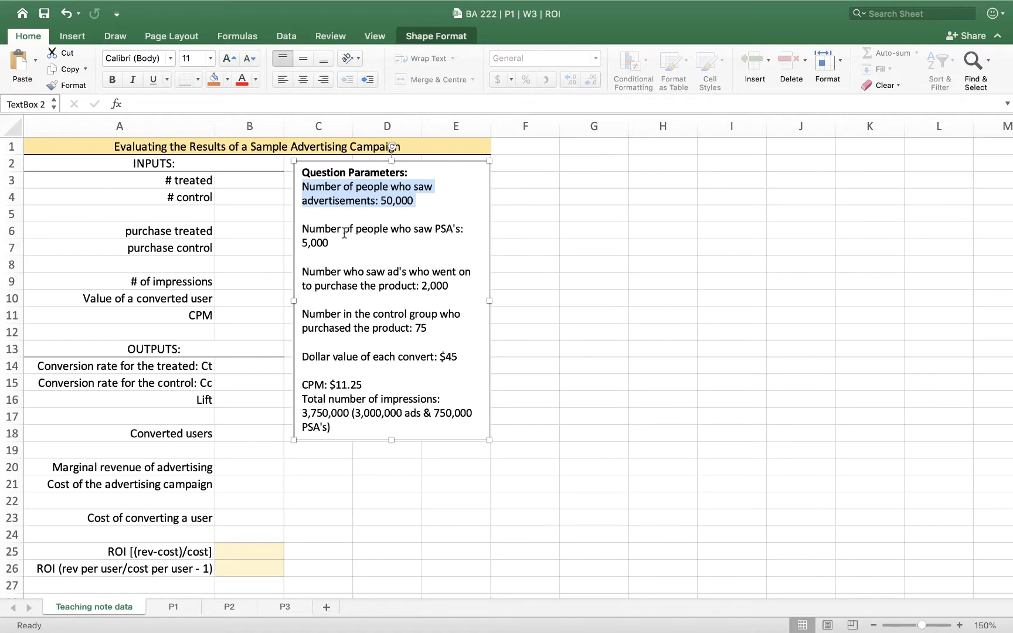
{"action": "left_click", "coordinate": [247, 176]}
{"action": "type", "text": "50,000"}
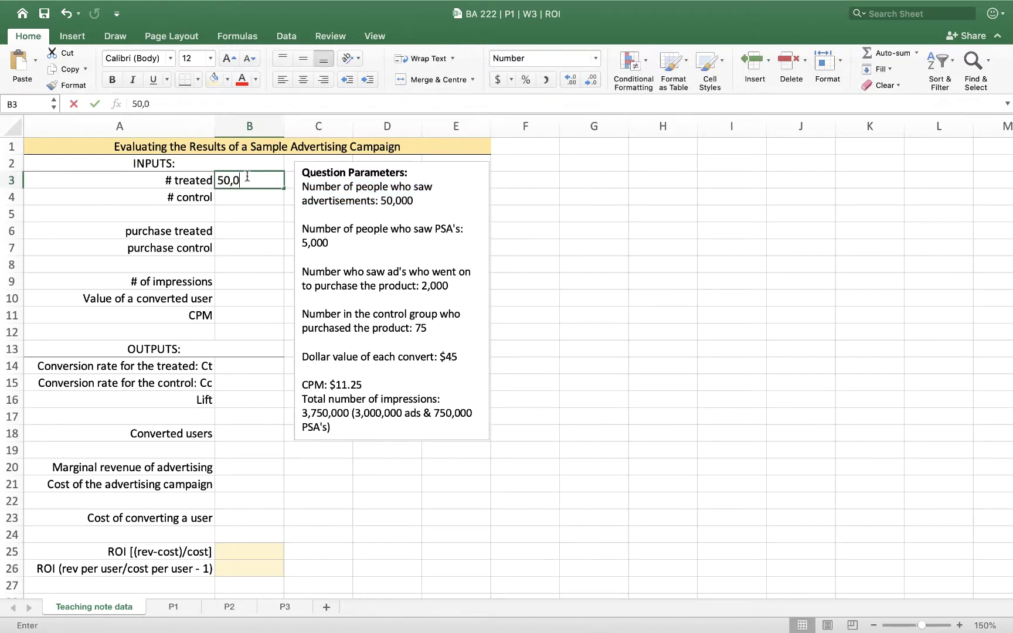
{"action": "key", "text": "Return"}
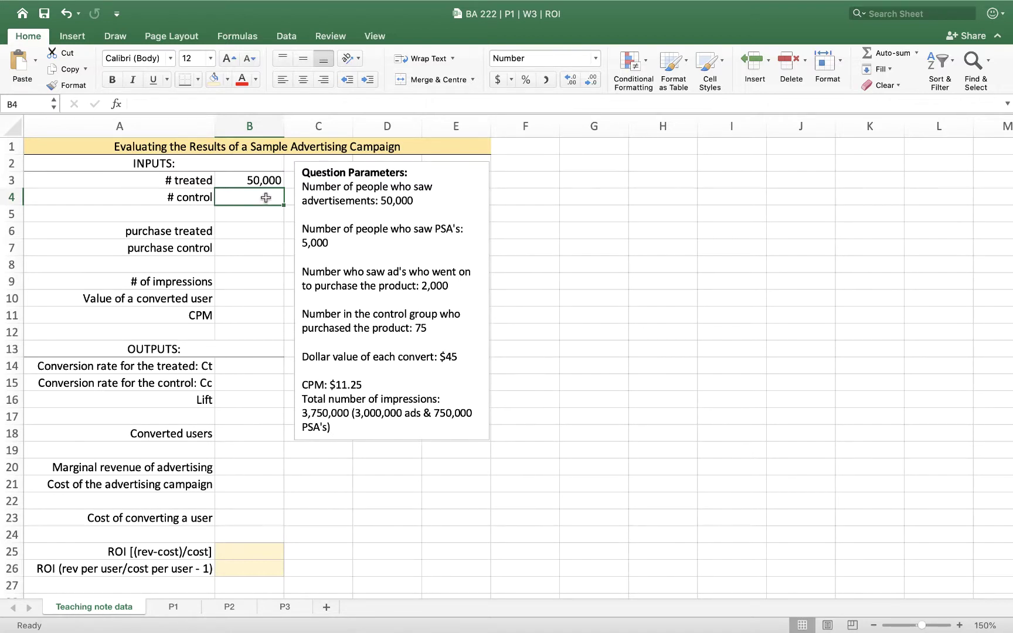
{"action": "type", "text": "5,000"}
{"action": "key", "text": "Return"}
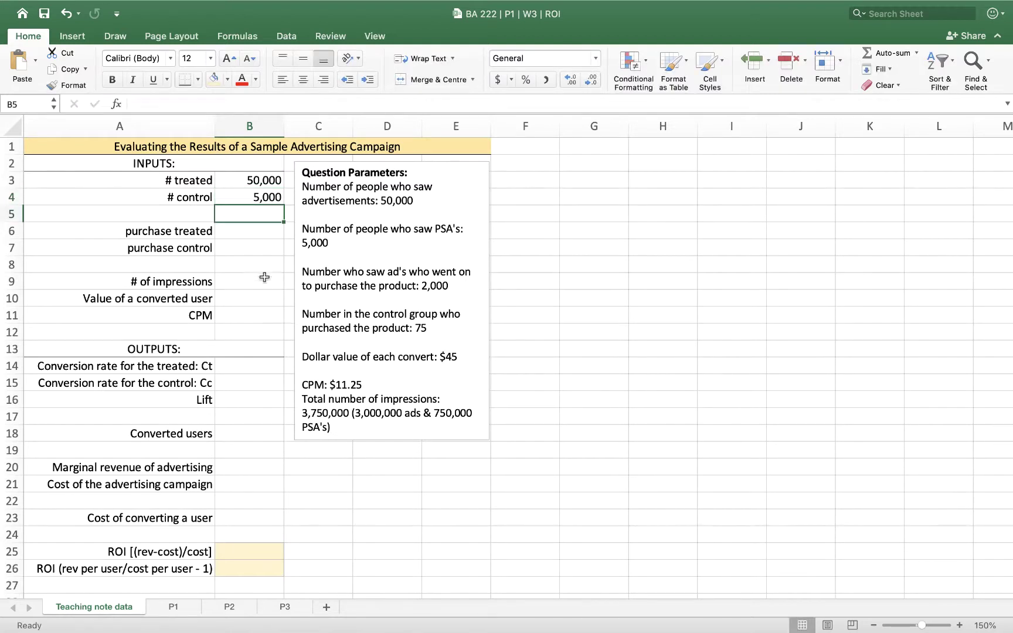
{"action": "left_click", "coordinate": [265, 198]}
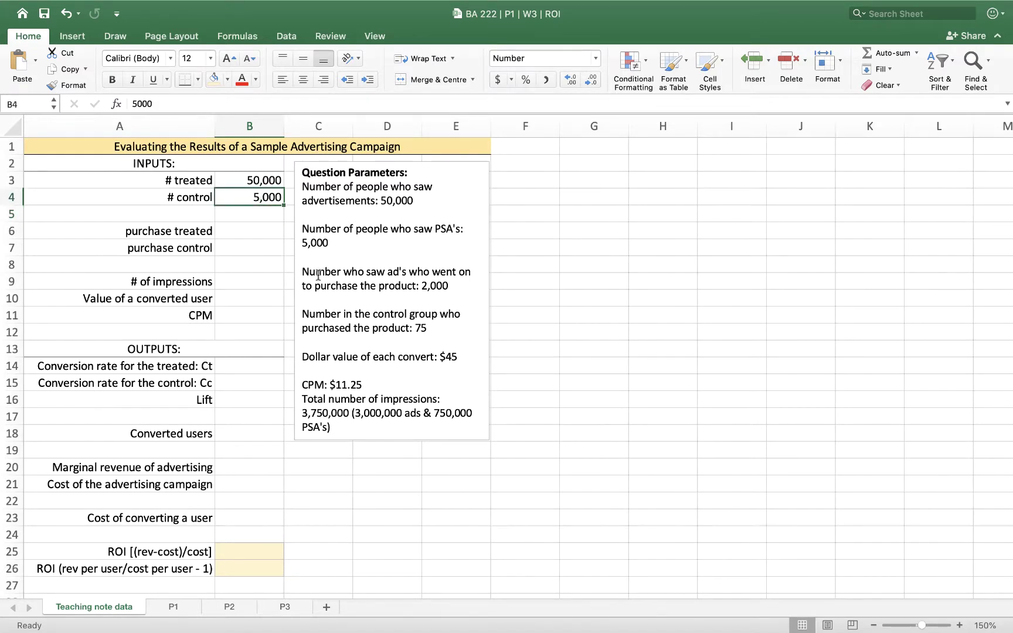
{"action": "left_click", "coordinate": [303, 270]}
{"action": "left_click_drag", "start_coordinate": [302, 270], "coordinate": [443, 285]}
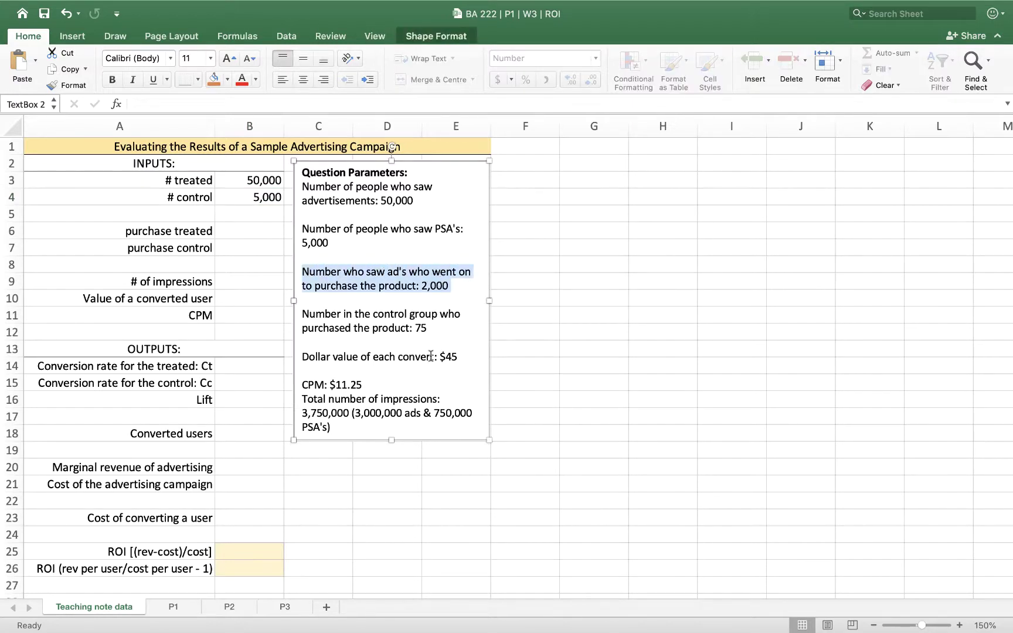
Enter 2,000 in B6 for purchase treated and 75 in B7 for purchase control.
{"action": "left_click", "coordinate": [236, 227]}
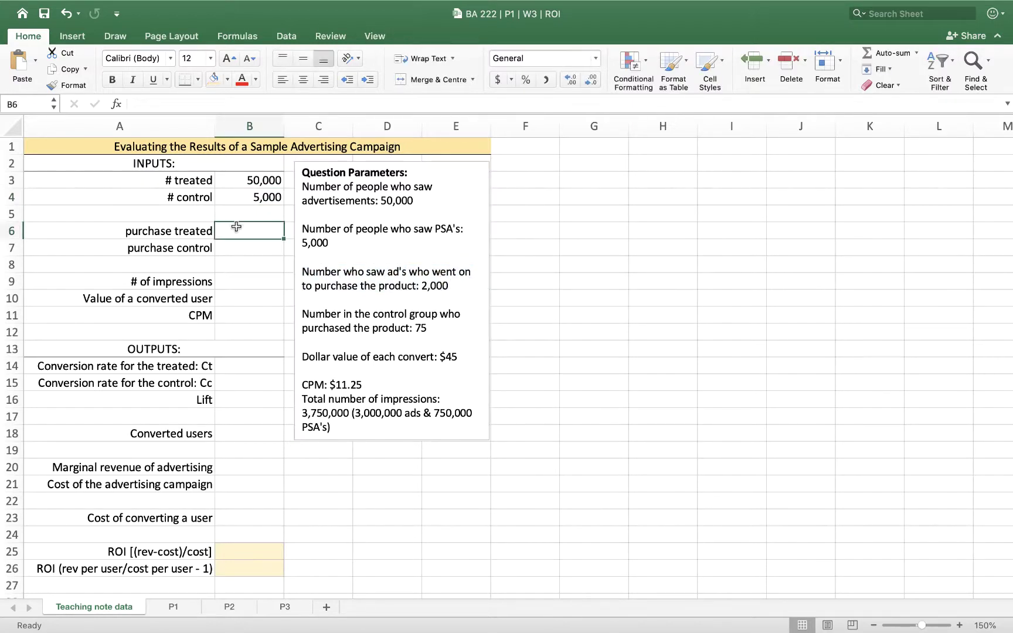
{"action": "type", "text": "2,00"}
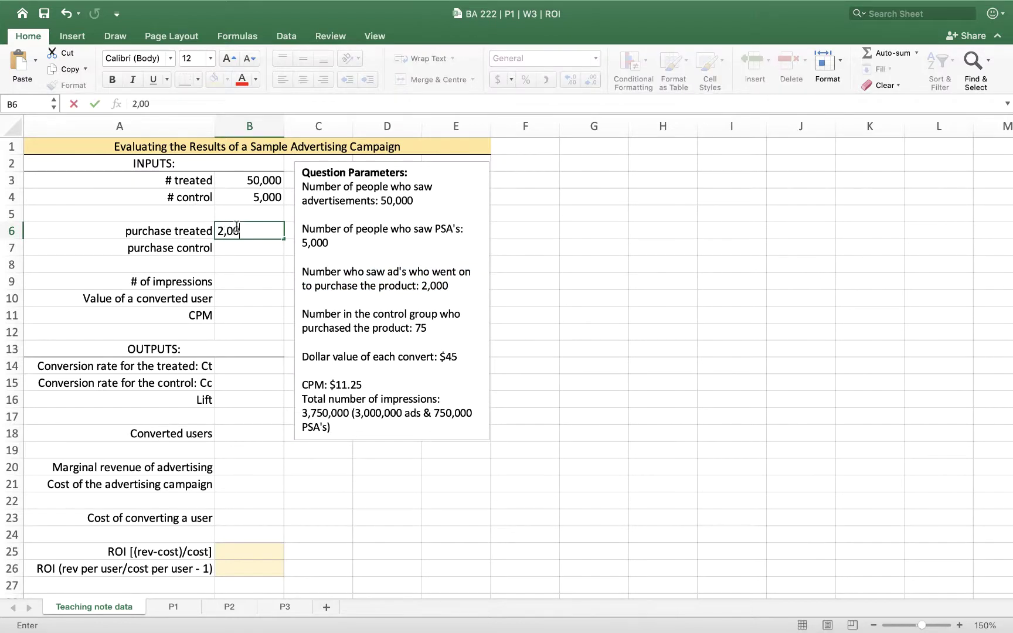
{"action": "type", "text": "0"}
{"action": "key", "text": "Return"}
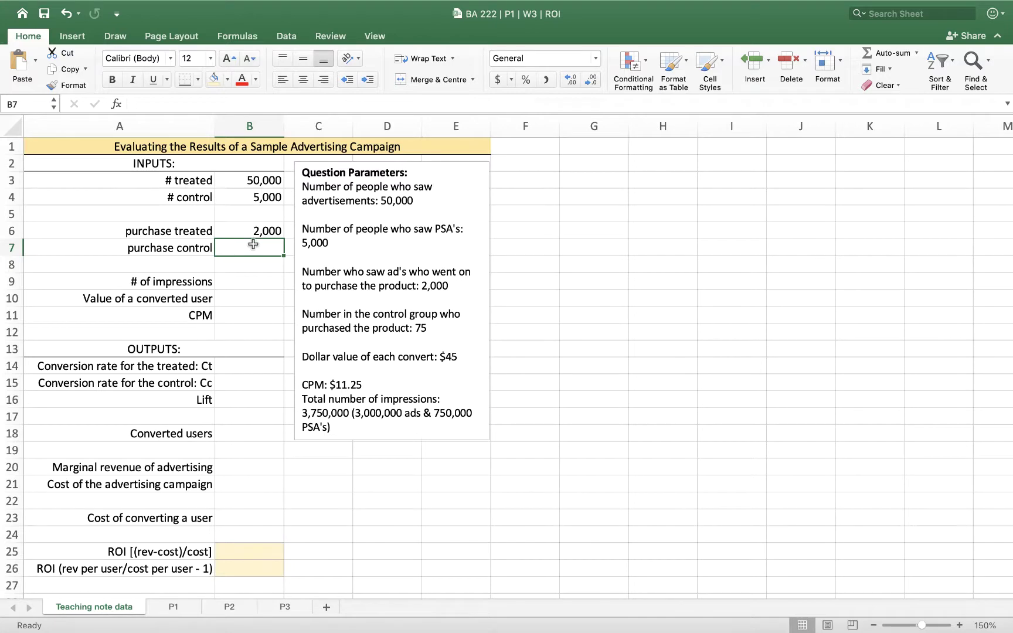
{"action": "left_click_drag", "start_coordinate": [429, 327], "coordinate": [318, 317]}
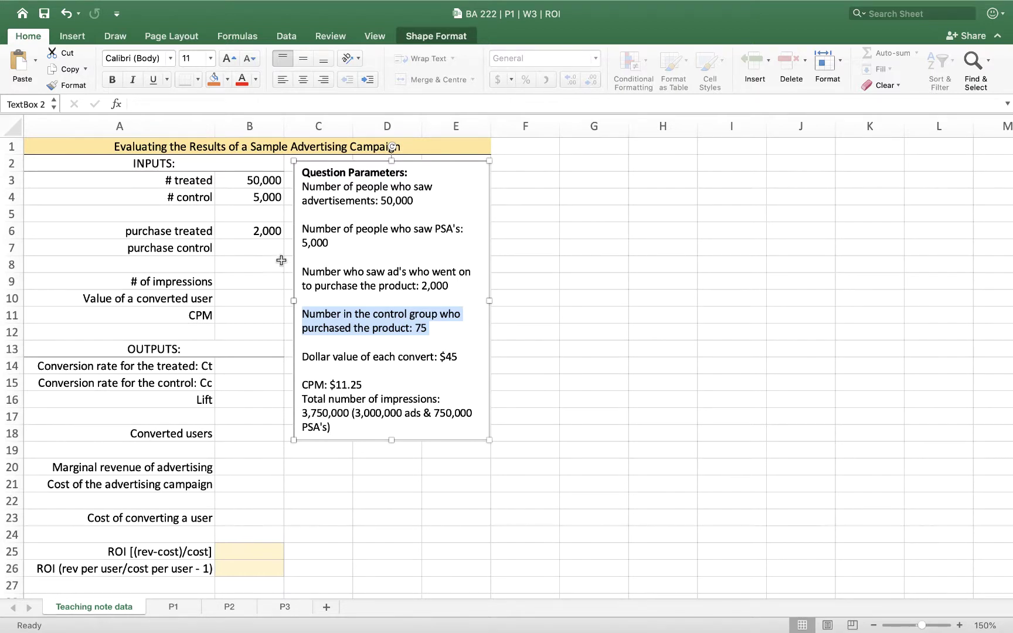
{"action": "left_click", "coordinate": [259, 245]}
{"action": "type", "text": "75"}
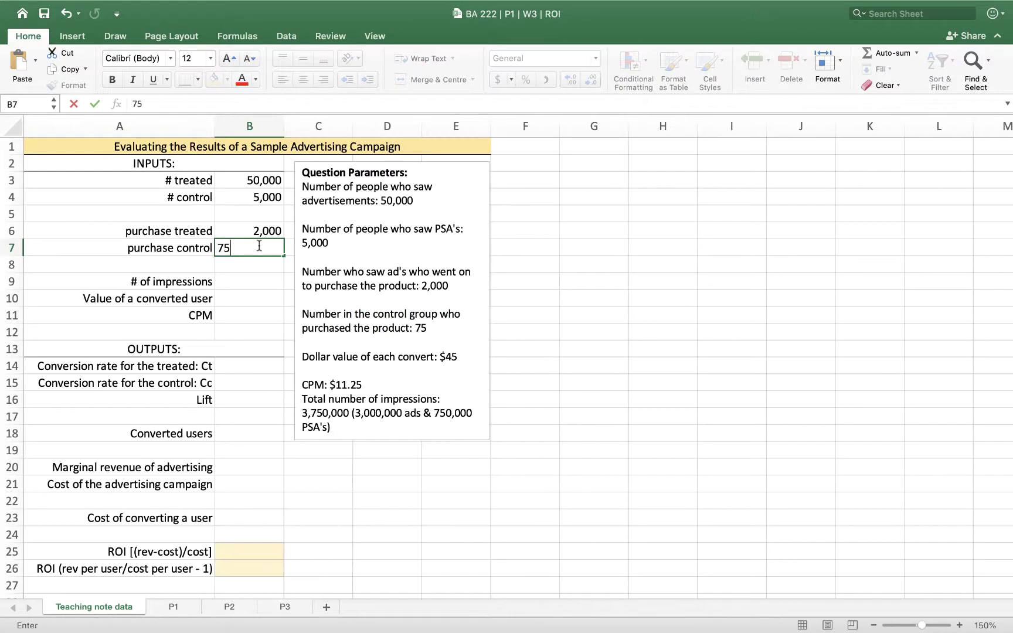
{"action": "key", "text": "Return"}
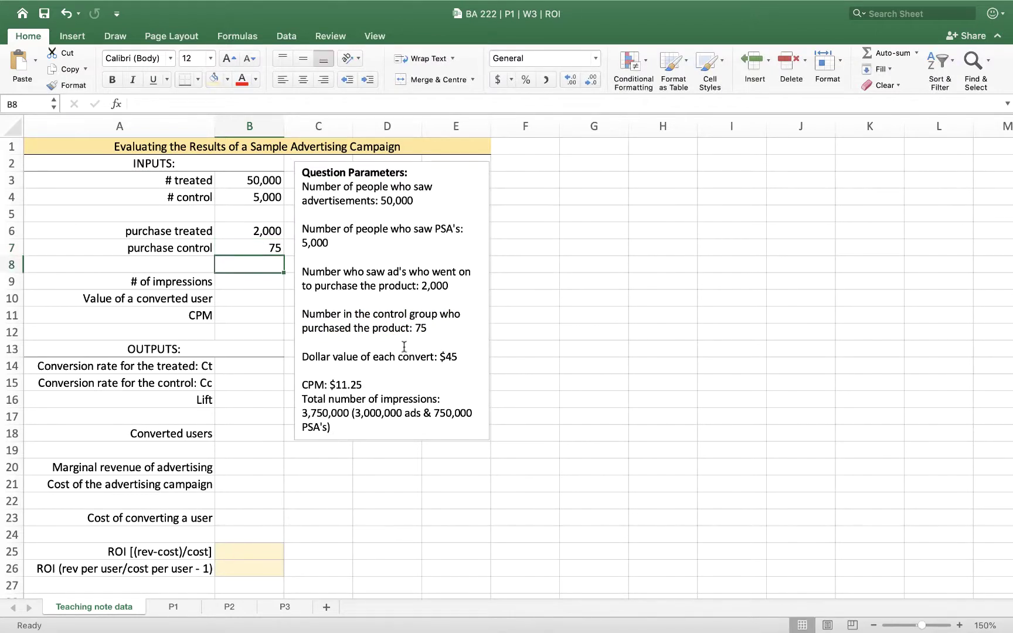
{"action": "left_click", "coordinate": [465, 358]}
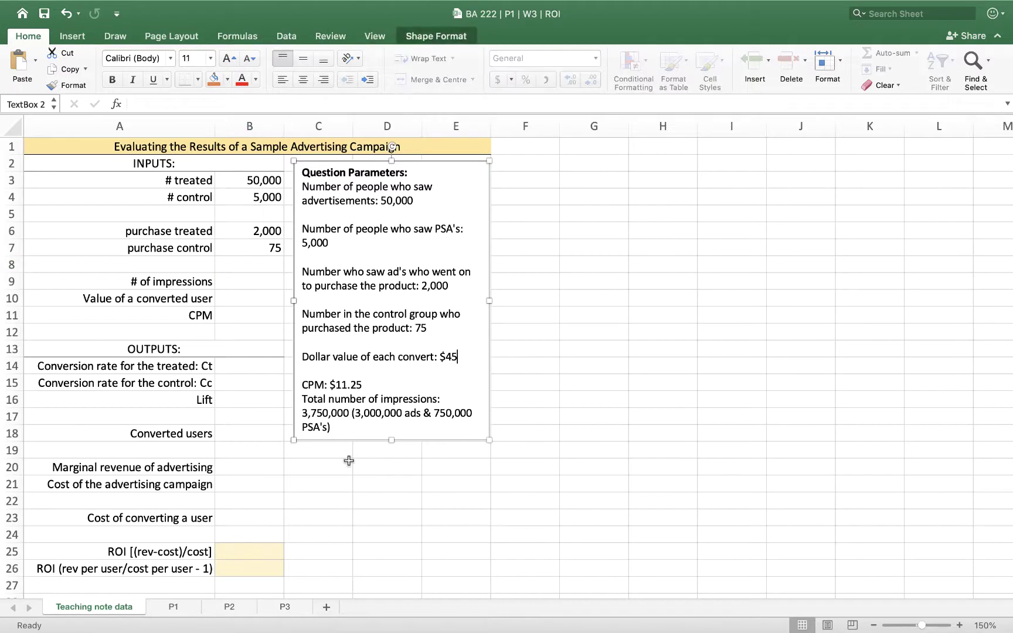
{"action": "left_click_drag", "start_coordinate": [331, 428], "coordinate": [300, 402]}
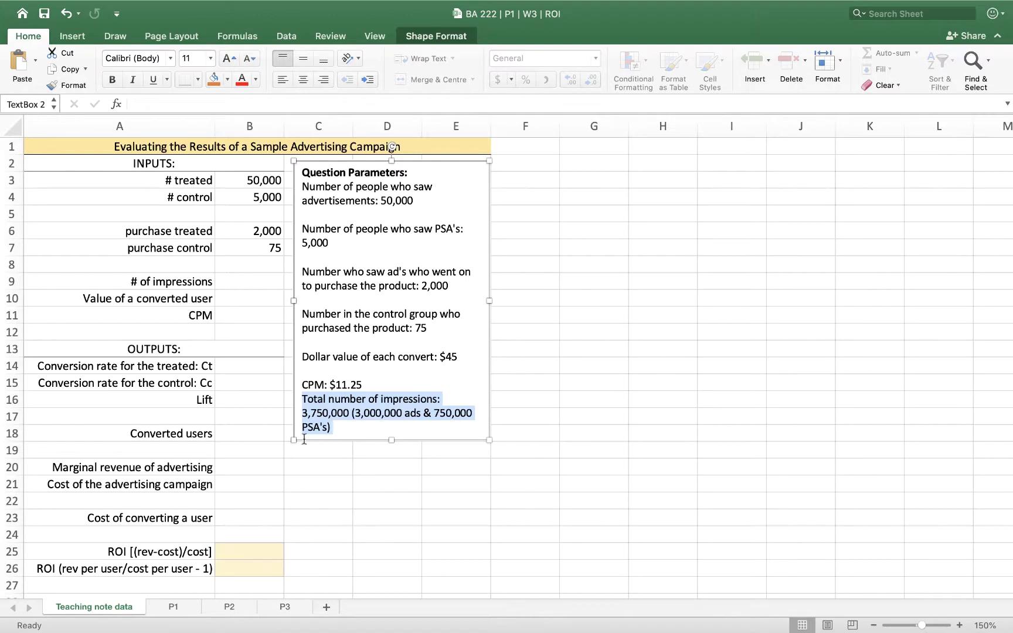
Enter 3,750,000 as the number of impressions in B9.
{"action": "left_click", "coordinate": [253, 282]}
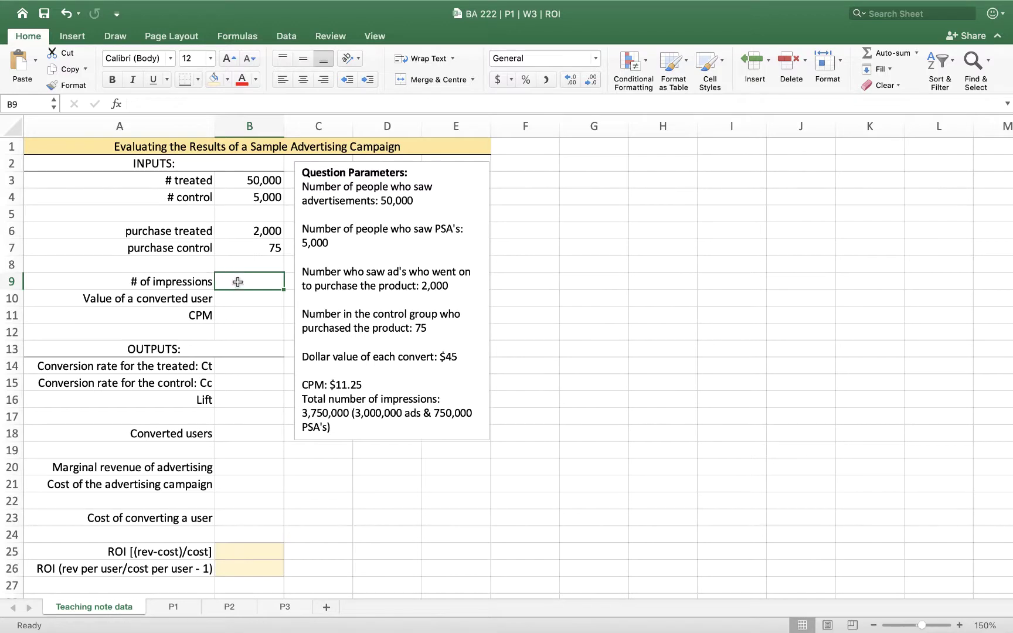
{"action": "type", "text": "3,750,000"}
{"action": "key", "text": "Return"}
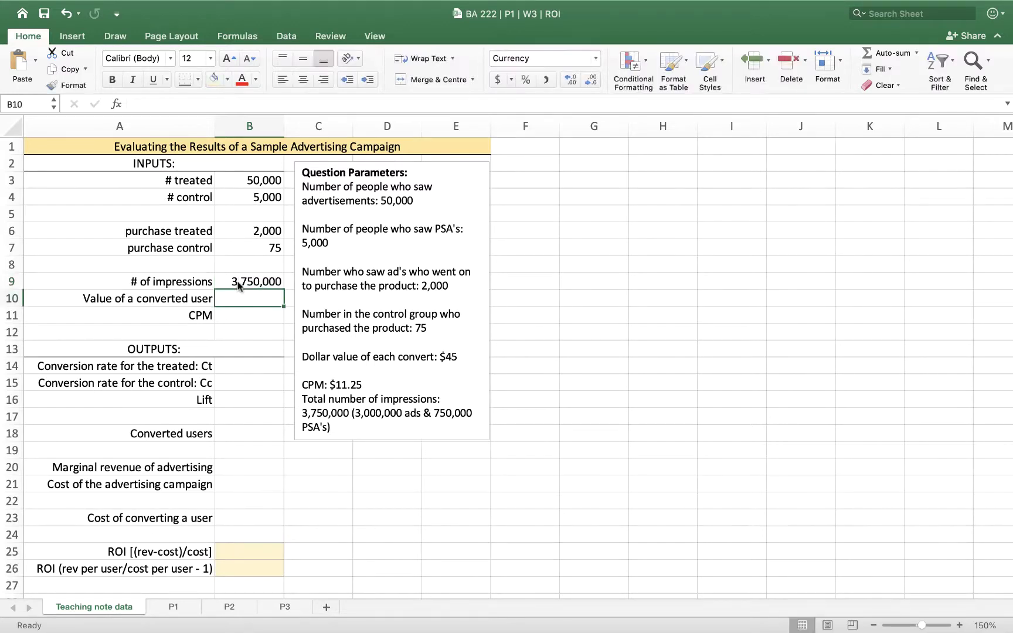
Set the value of a converted user in B10 to $45.
{"action": "left_click", "coordinate": [460, 356]}
{"action": "left_click_drag", "start_coordinate": [460, 356], "coordinate": [307, 358]}
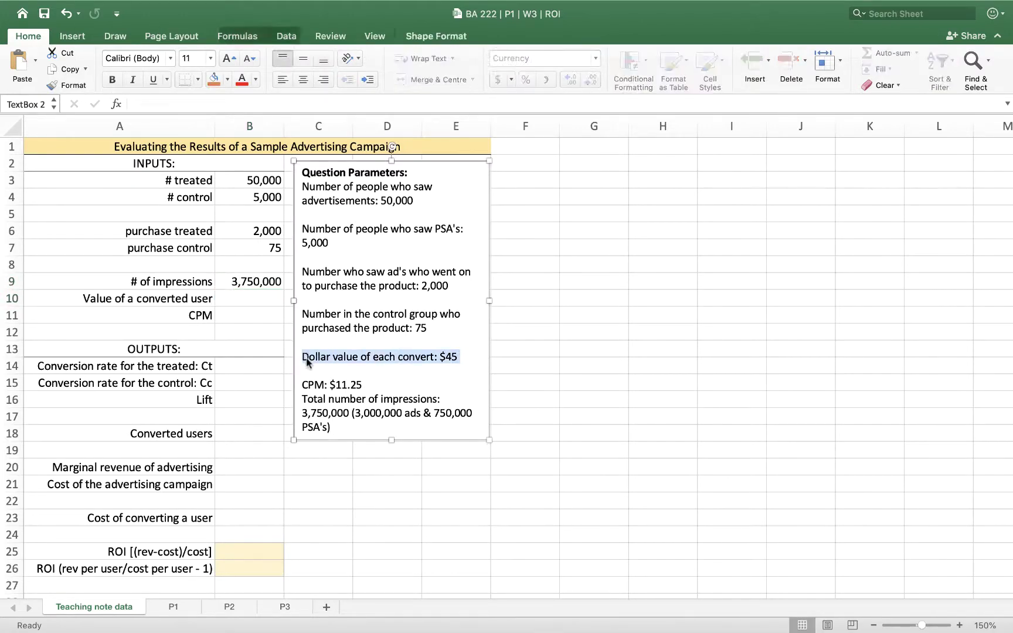
{"action": "left_click", "coordinate": [253, 298]}
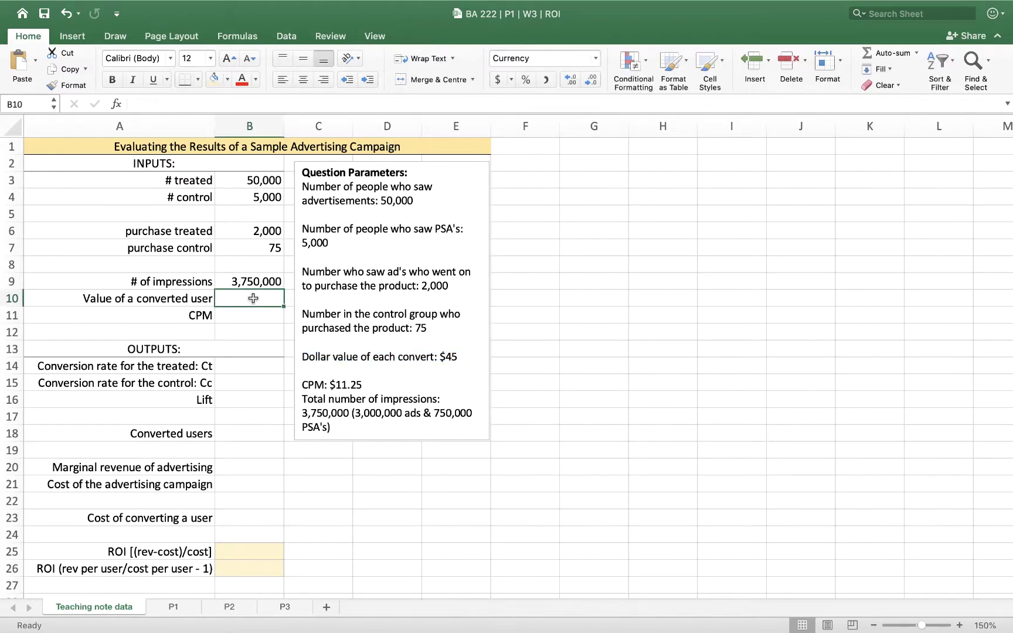
{"action": "type", "text": "$45"}
{"action": "key", "text": "Return"}
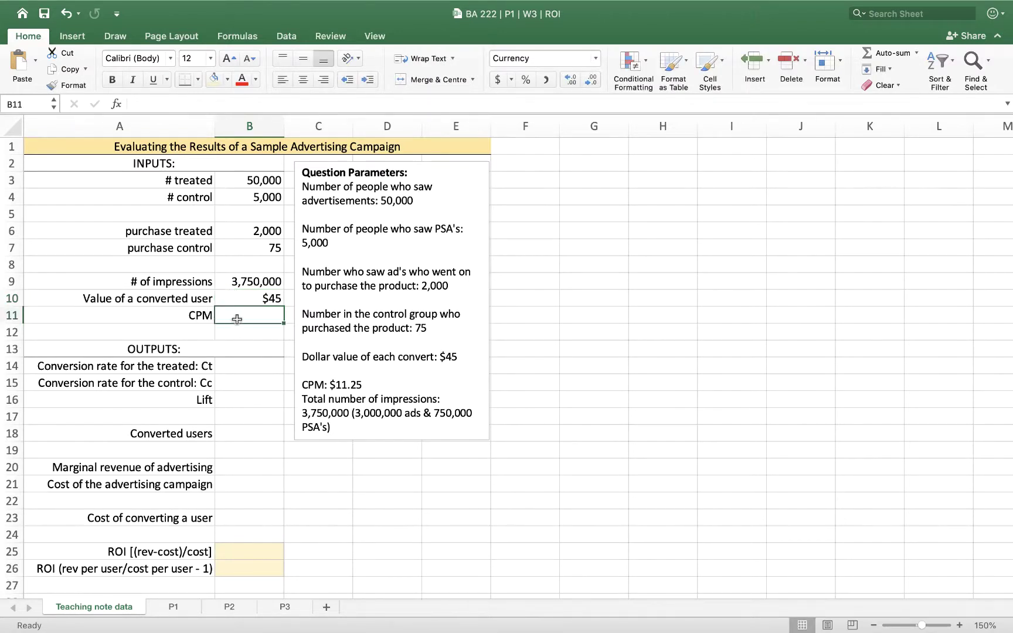
Set the CPM in B11 to $11.25.
{"action": "left_click", "coordinate": [181, 318]}
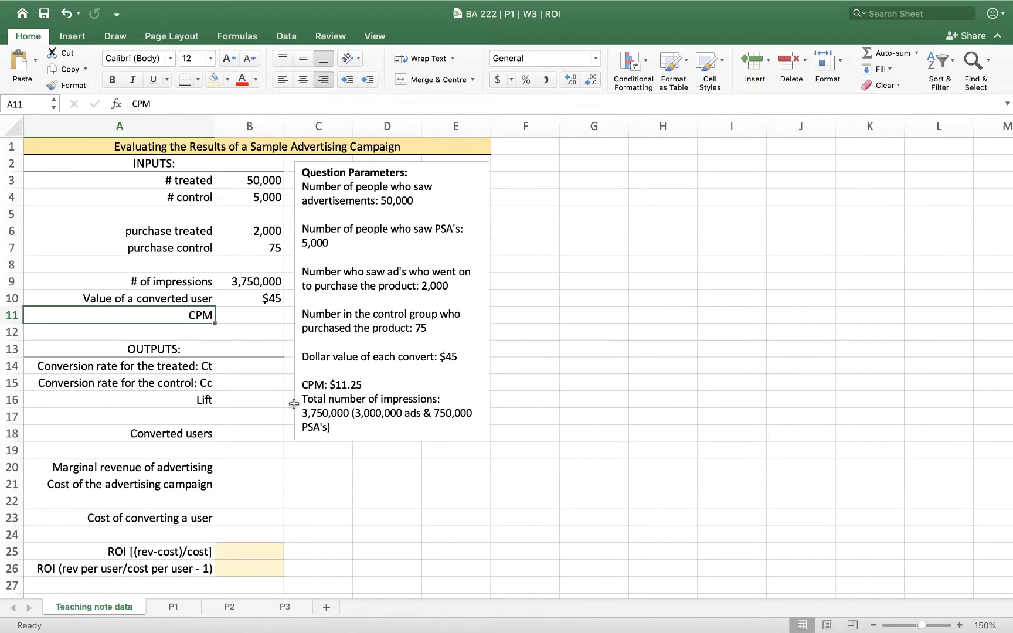
{"action": "left_click", "coordinate": [251, 314]}
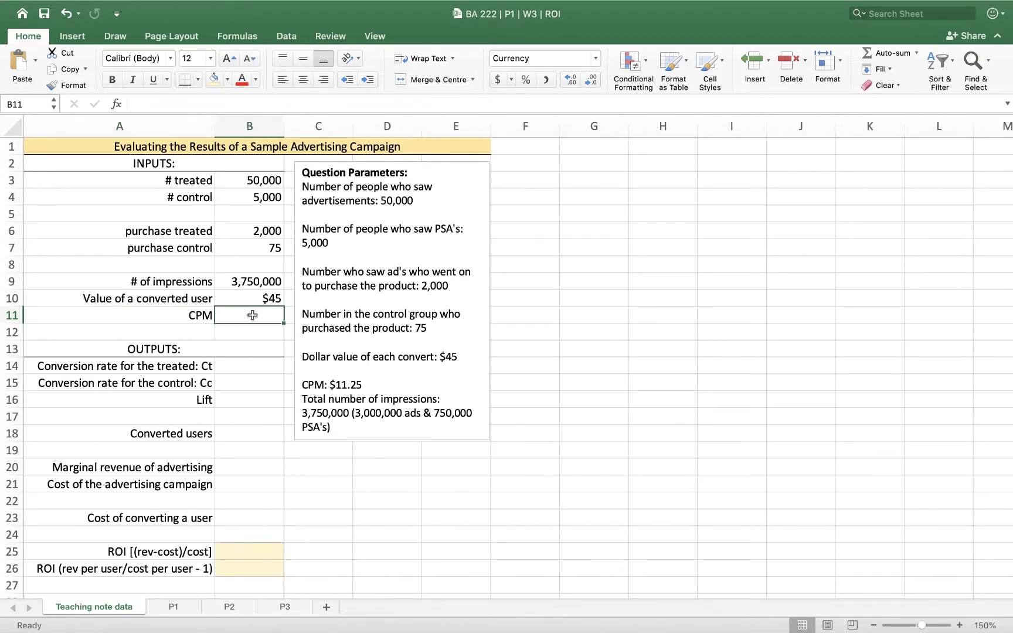
{"action": "type", "text": "$"}
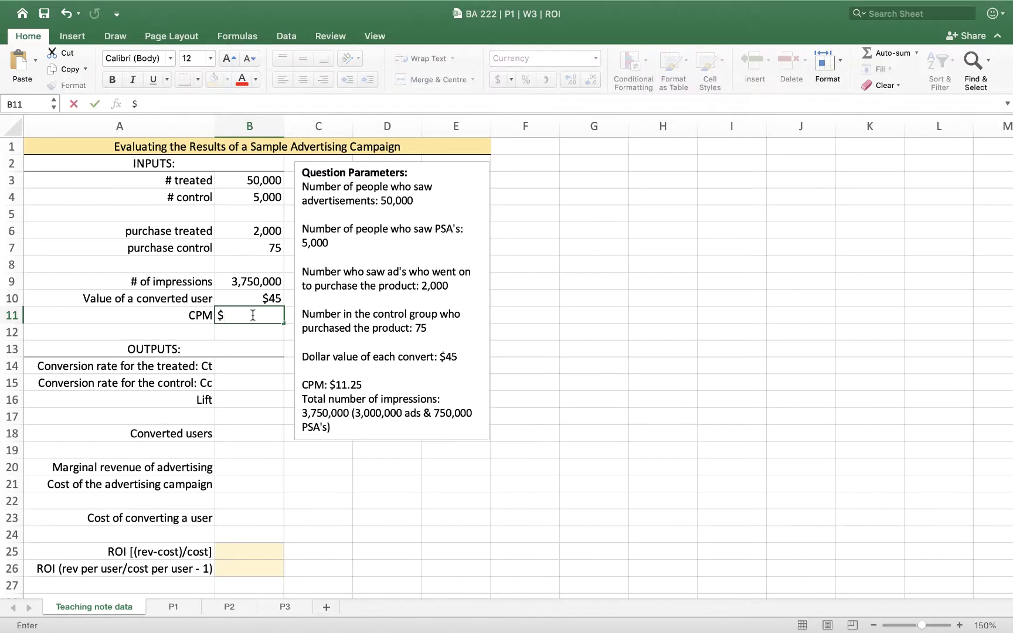
{"action": "type", "text": "11.25"}
{"action": "key", "text": "Return"}
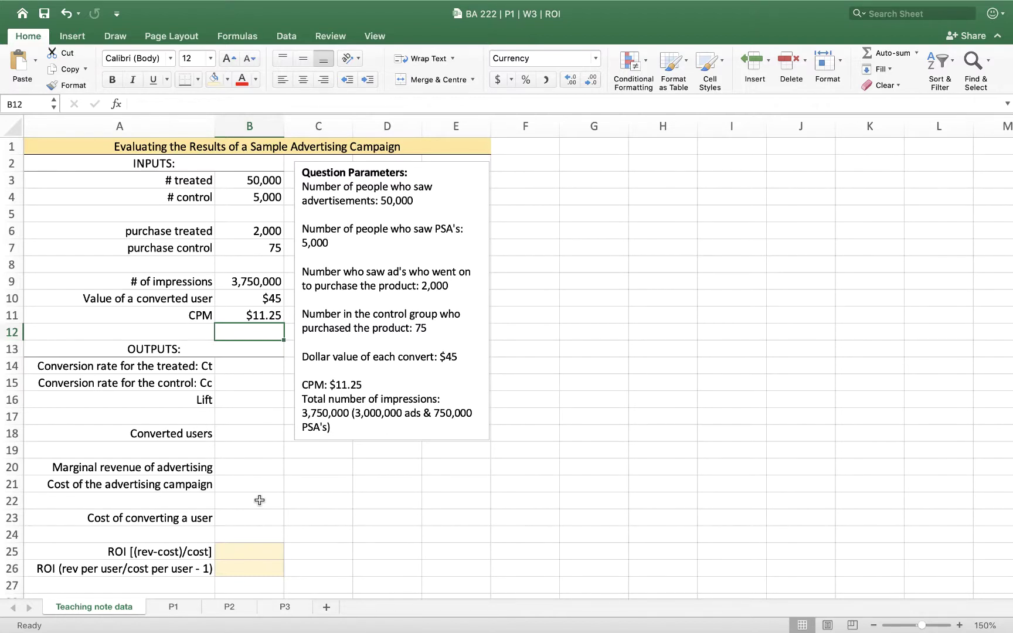
{"action": "left_click_drag", "start_coordinate": [121, 368], "coordinate": [245, 393]}
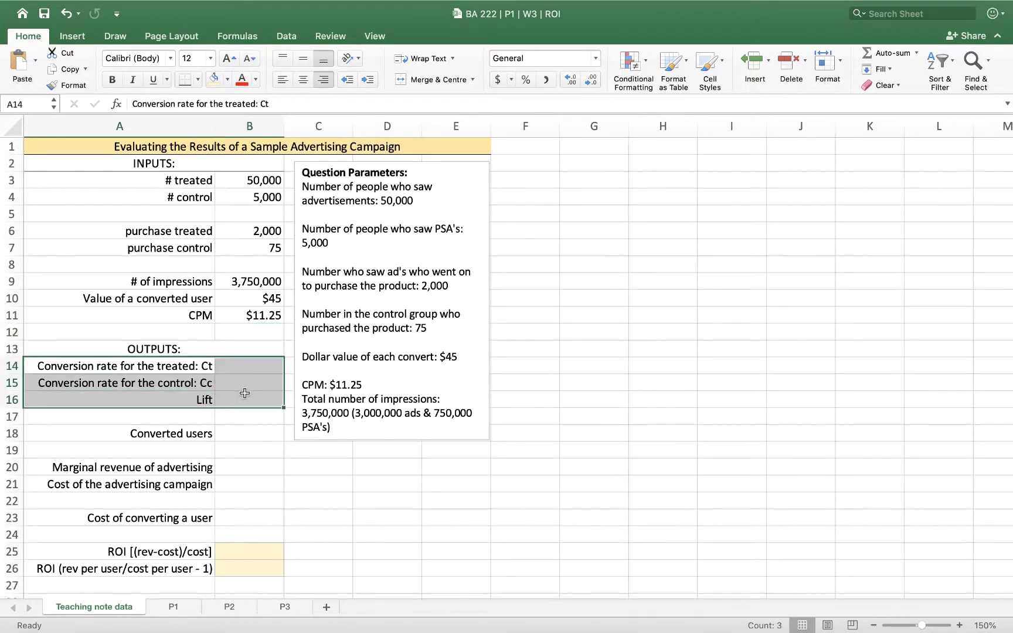
{"action": "left_click", "coordinate": [234, 365]}
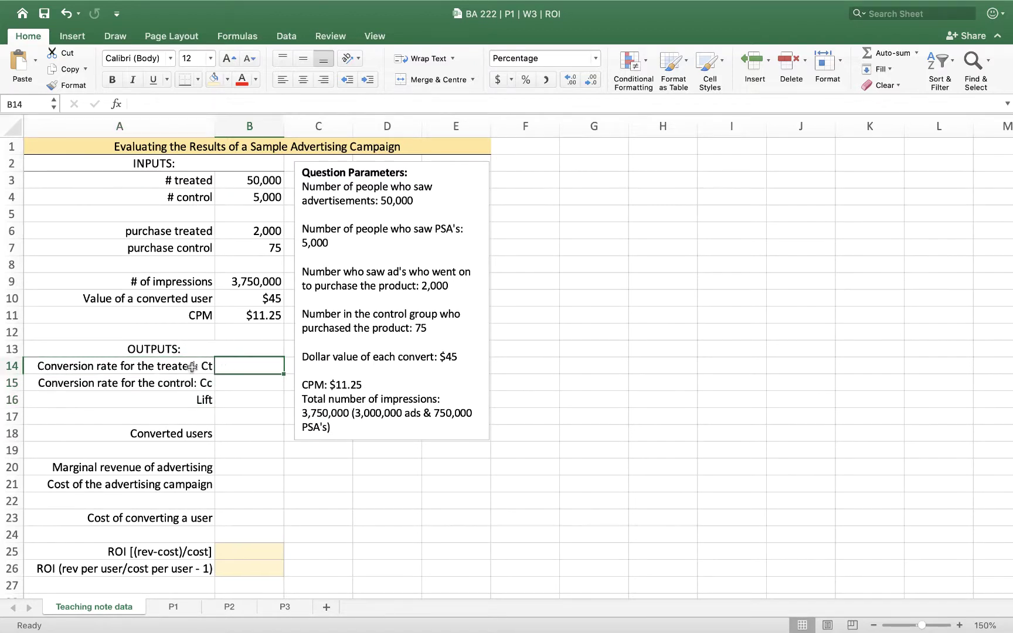
{"action": "left_click_drag", "start_coordinate": [192, 367], "coordinate": [272, 364]}
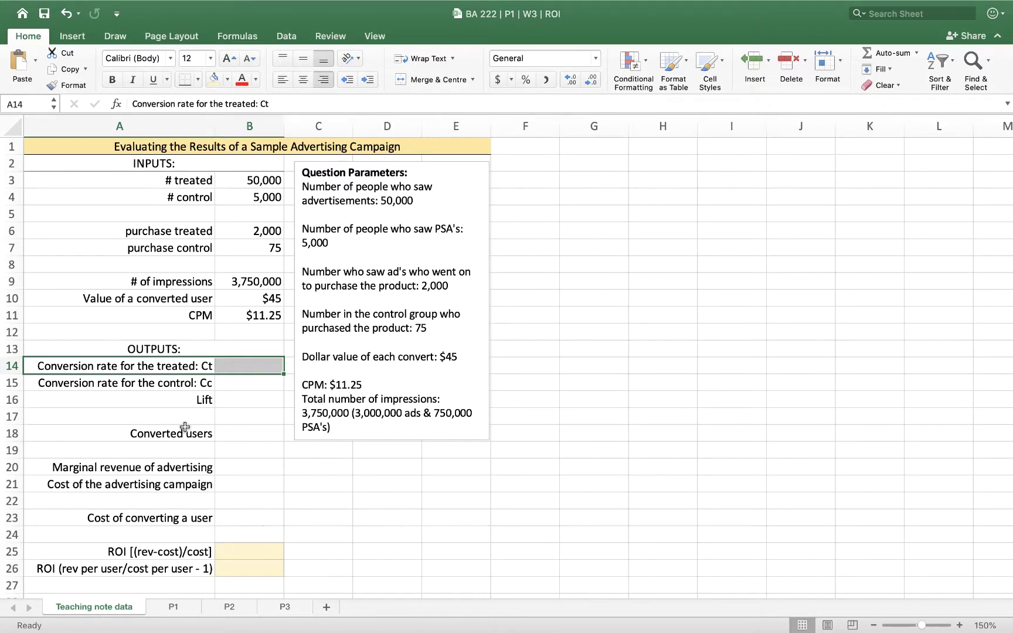
{"action": "left_click_drag", "start_coordinate": [170, 384], "coordinate": [232, 383]}
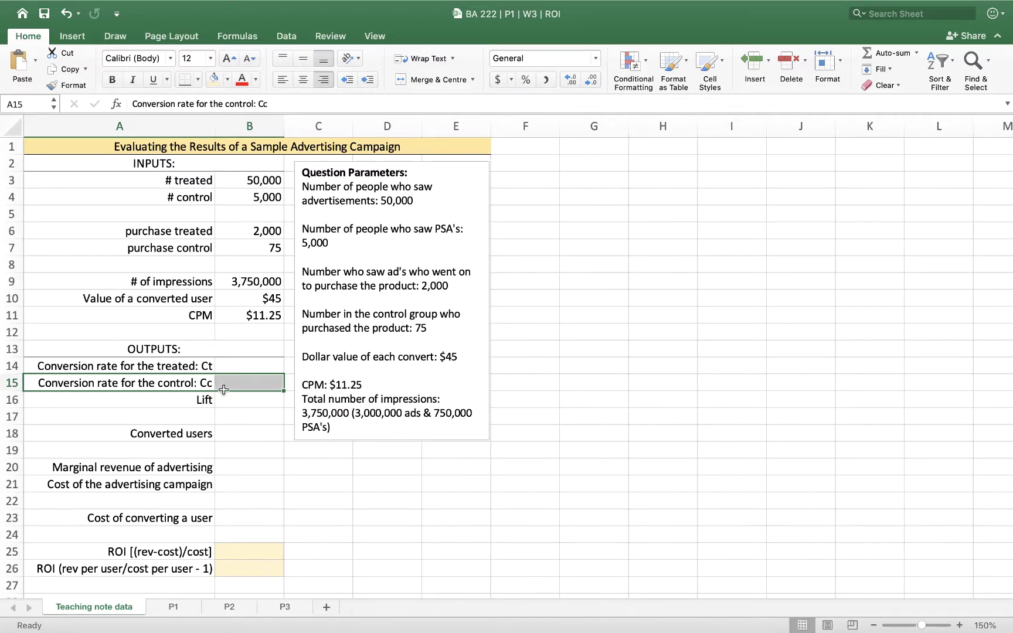
{"action": "left_click", "coordinate": [254, 399]}
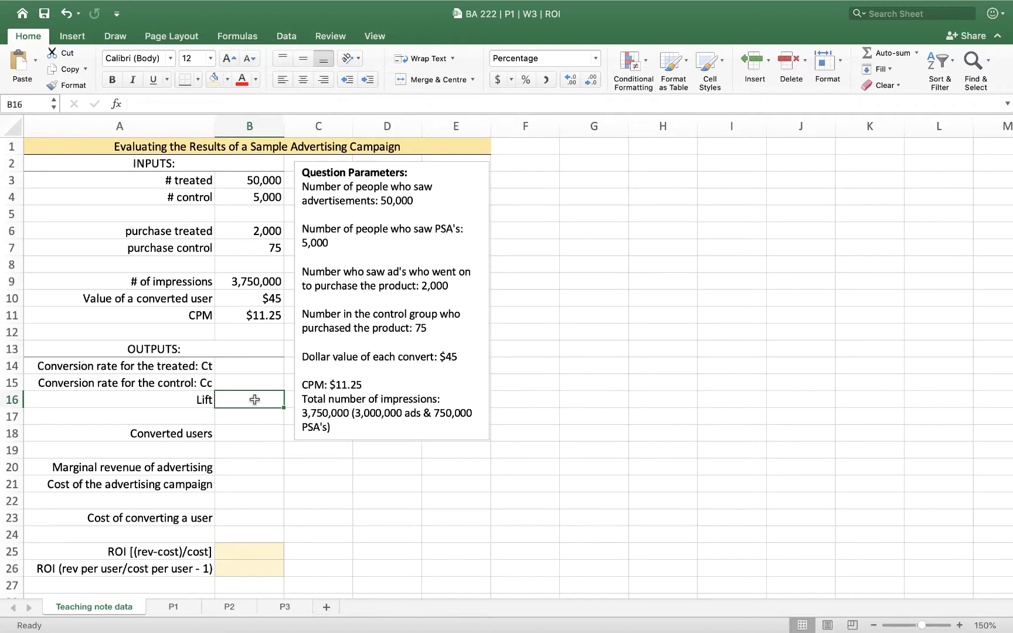
{"action": "left_click", "coordinate": [254, 367]}
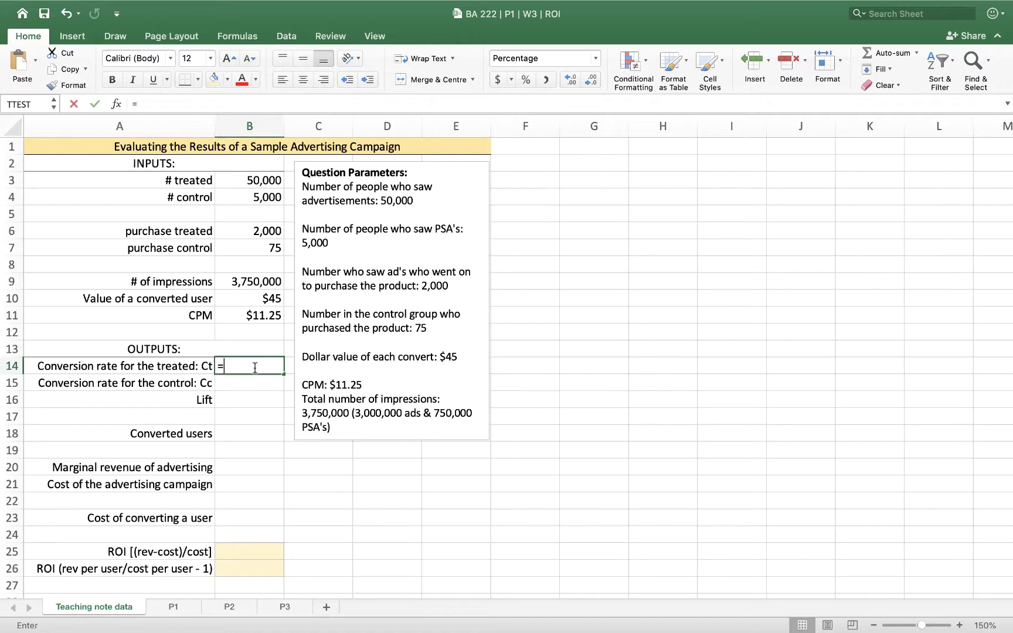
Enter =B6/B3 for the treated conversion rate, showing 4.0%.
{"action": "type", "text": "="}
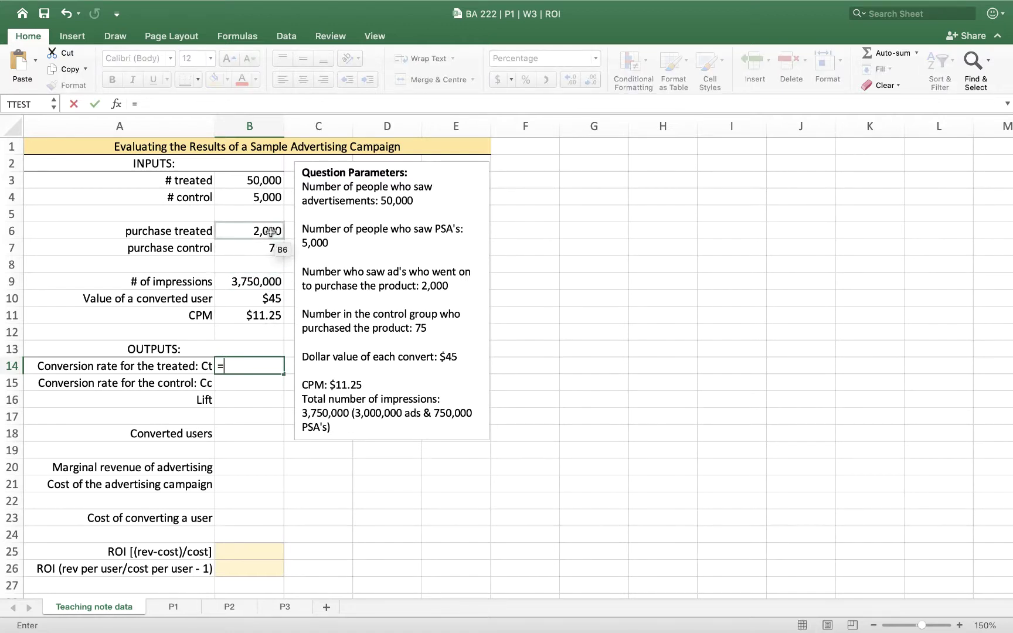
{"action": "left_click", "coordinate": [269, 231]}
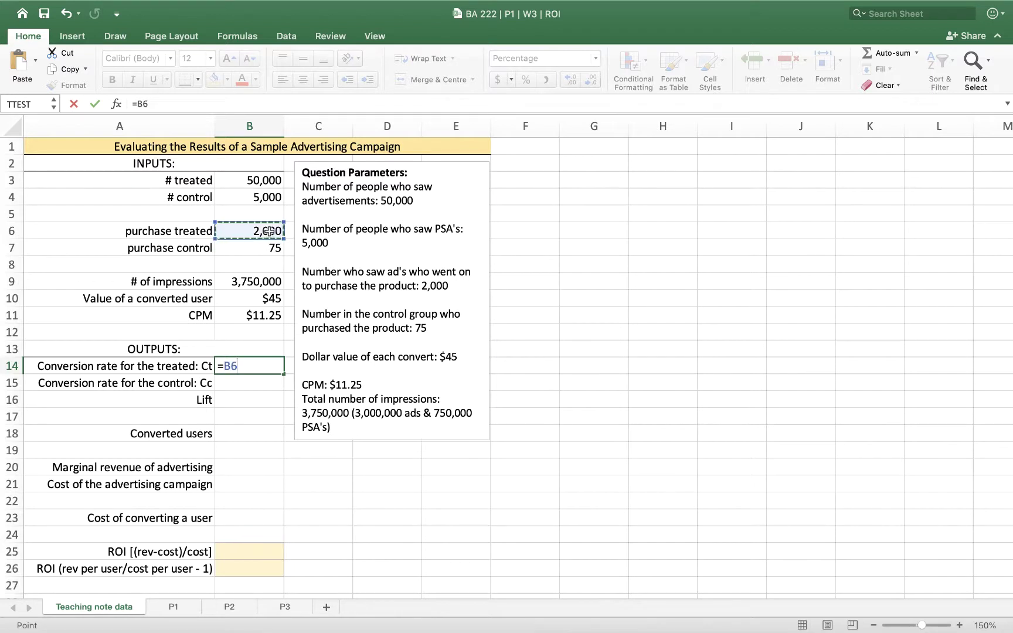
{"action": "type", "text": "/"}
{"action": "left_click", "coordinate": [266, 179]}
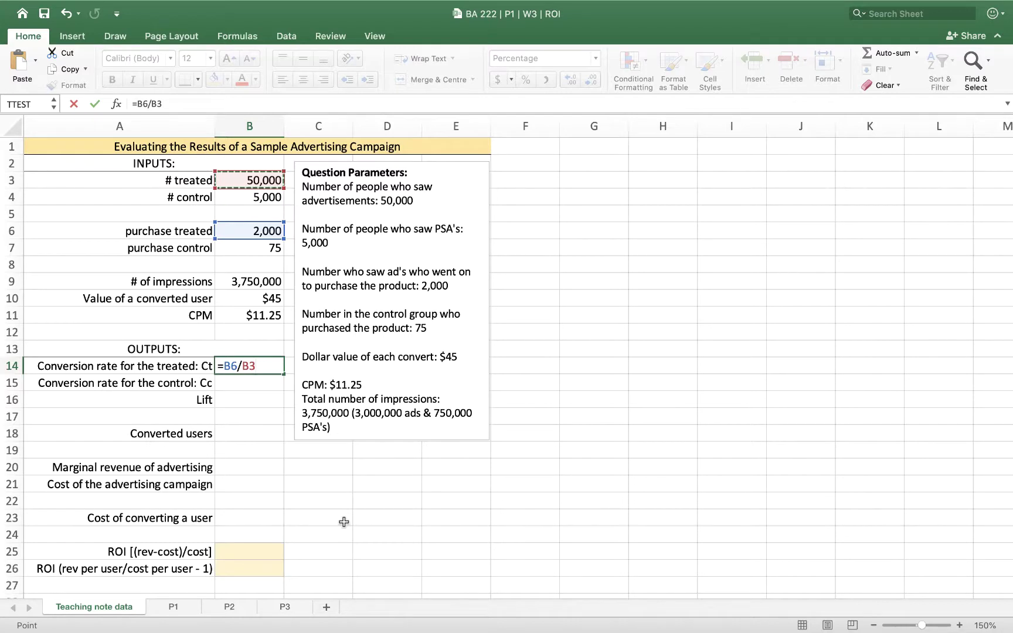
{"action": "key", "text": "Return"}
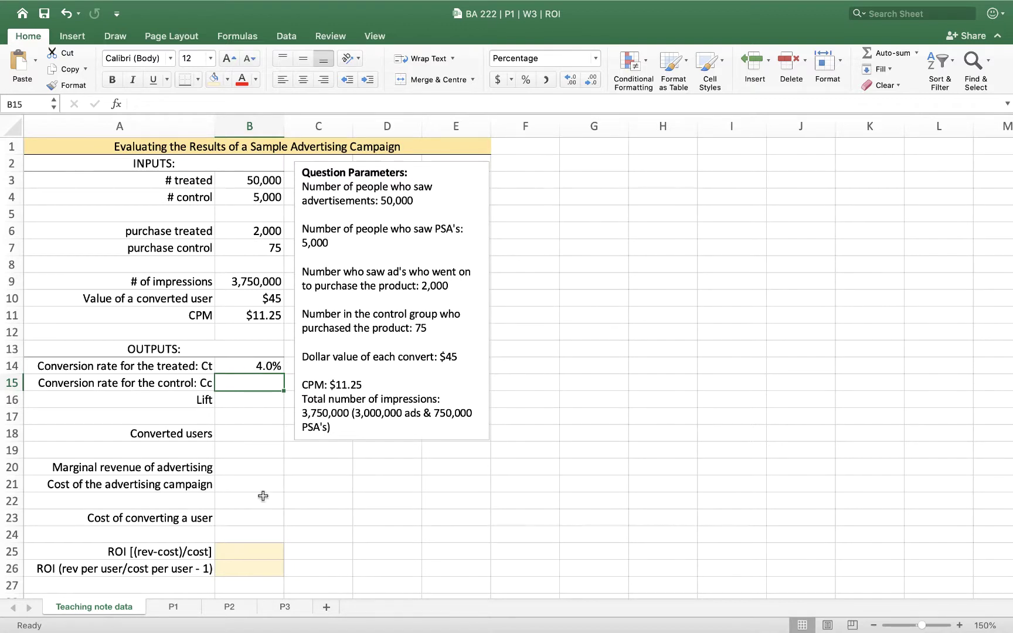
Enter =B7/B4 for the control conversion rate, showing 1.5%.
{"action": "type", "text": "="}
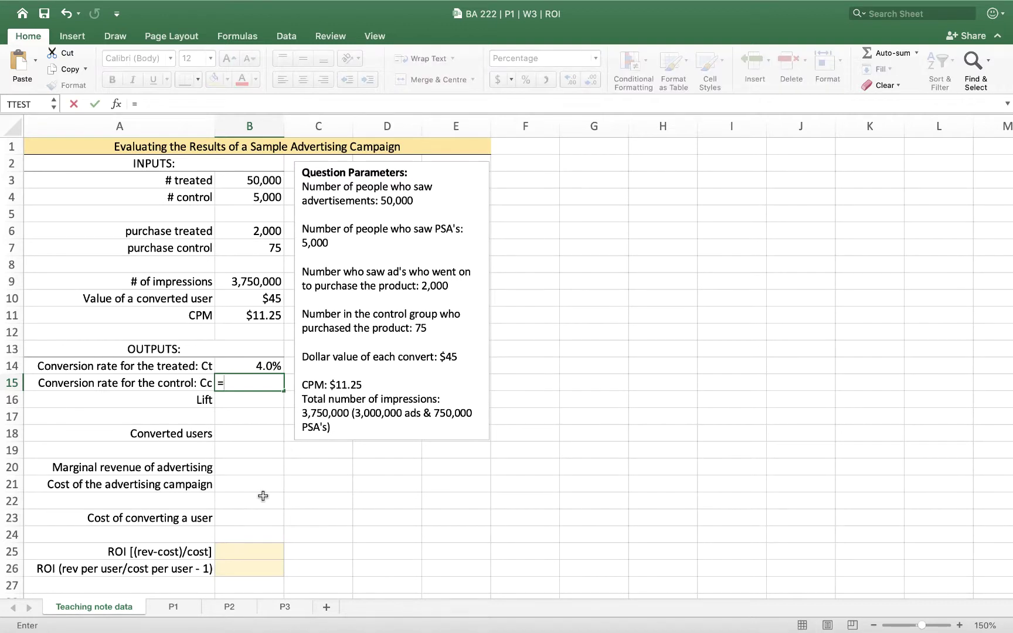
{"action": "left_click", "coordinate": [264, 247]}
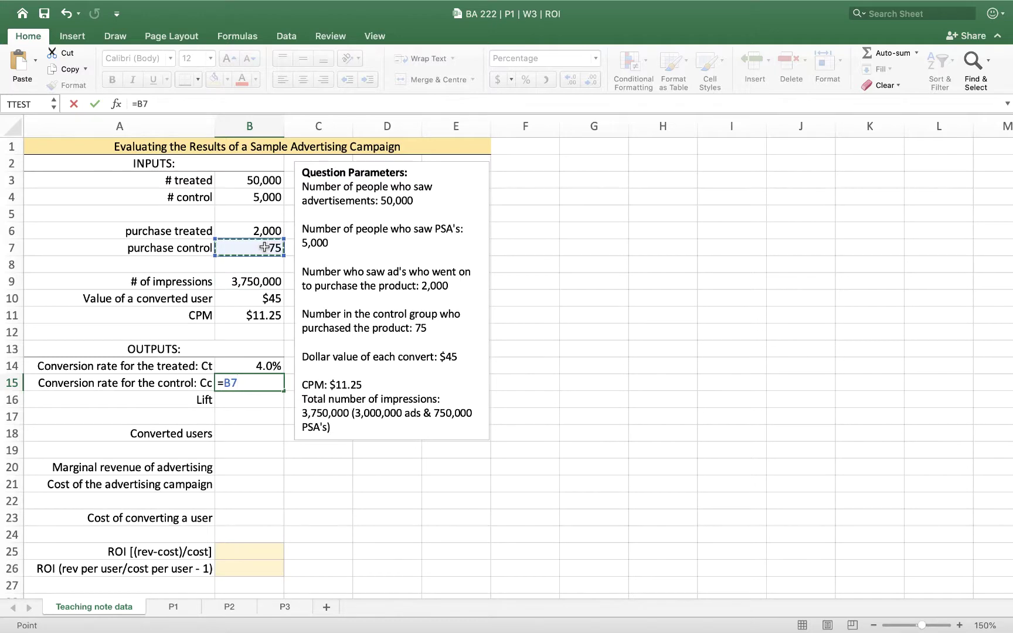
{"action": "type", "text": "/"}
{"action": "left_click", "coordinate": [262, 197]}
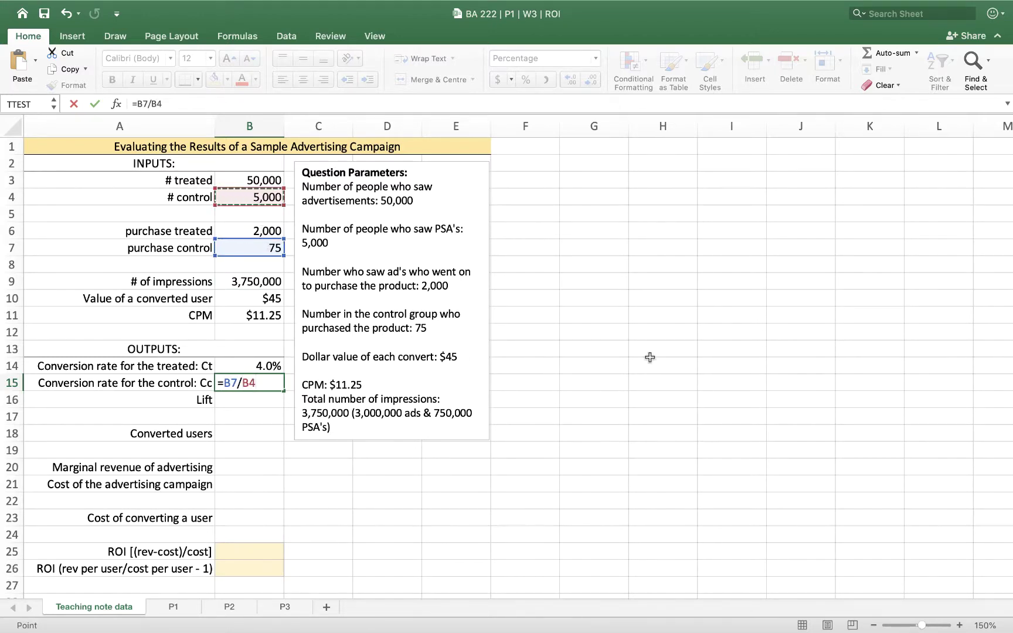
{"action": "key", "text": "Return"}
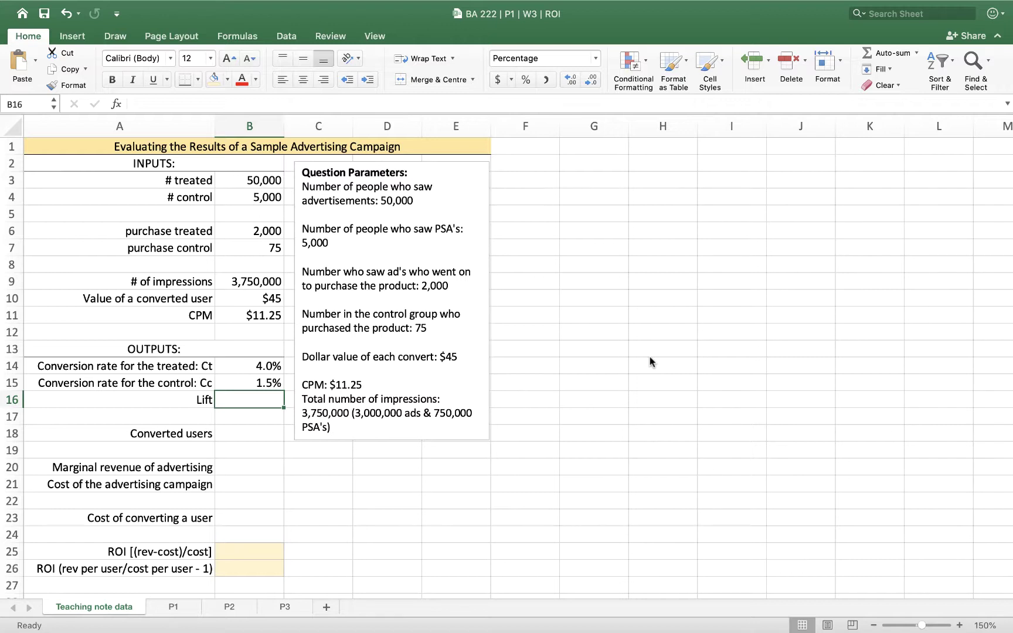
Enter =B14-B15 in B16 for a Lift of 2.5%.
{"action": "type", "text": "="}
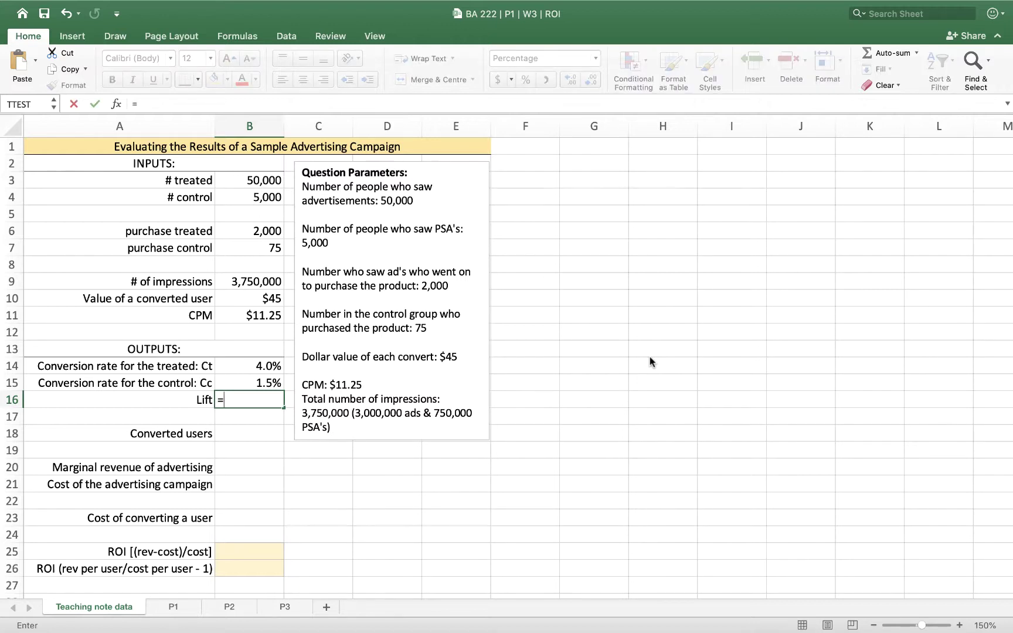
{"action": "left_click", "coordinate": [229, 362]}
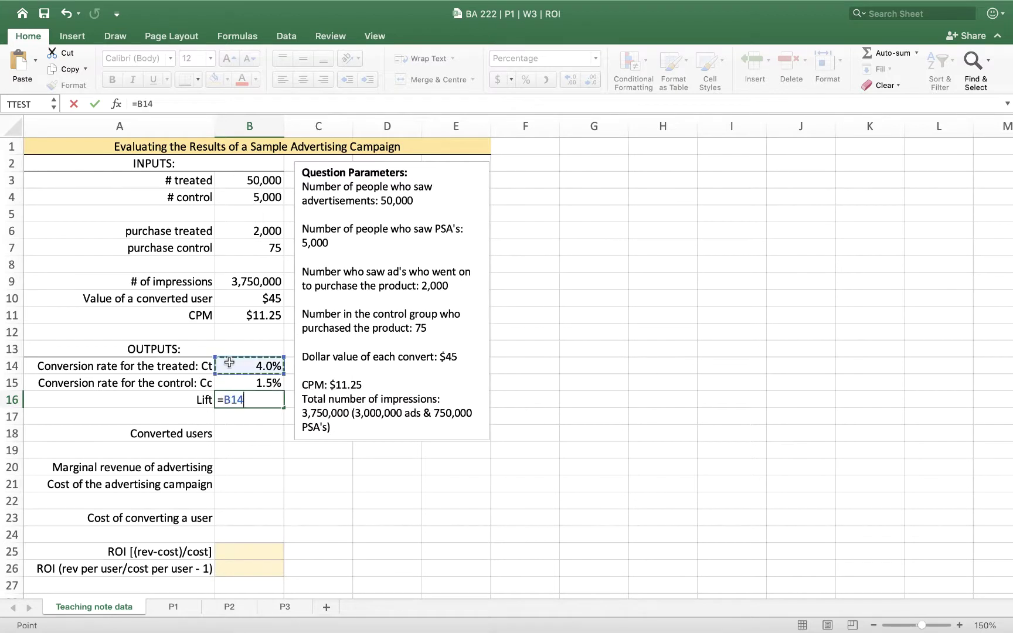
{"action": "type", "text": "-"}
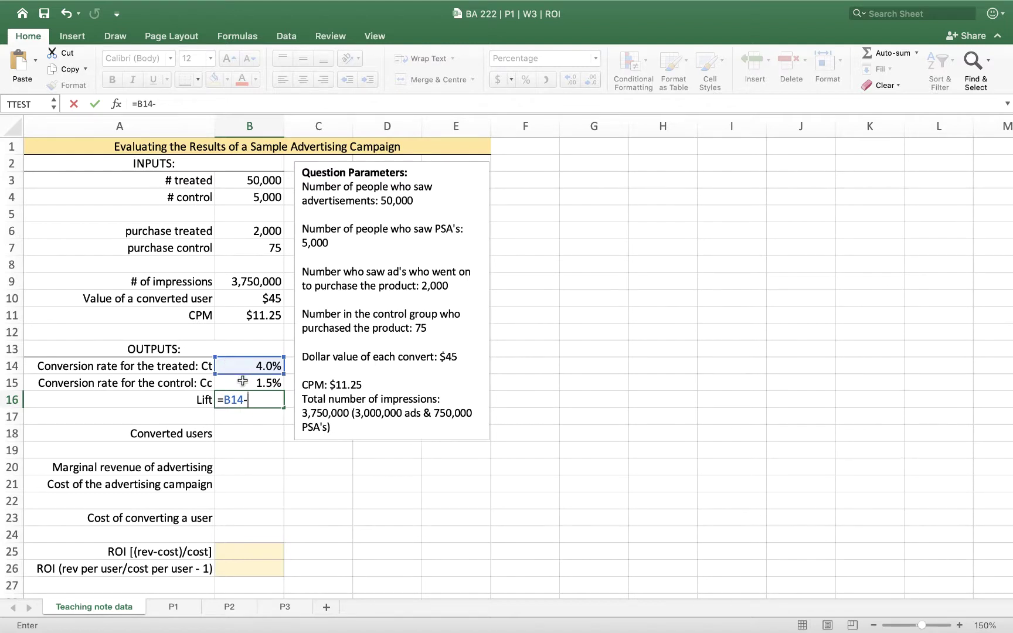
{"action": "left_click", "coordinate": [243, 381]}
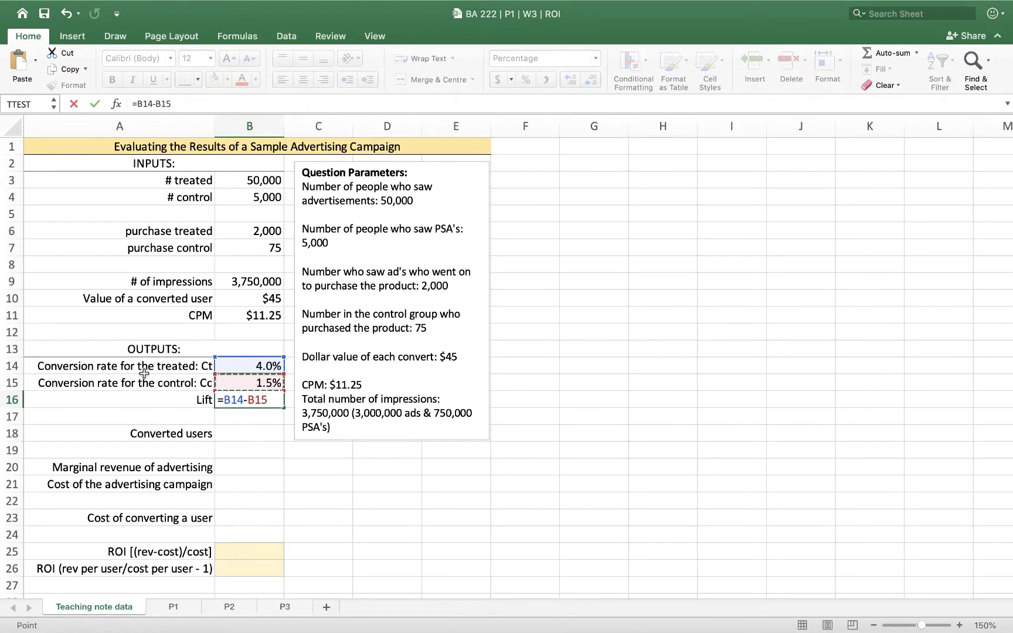
{"action": "key", "text": "Return"}
Give the Lift cell B16 a light yellow fill.
{"action": "left_click", "coordinate": [260, 399]}
{"action": "left_click", "coordinate": [214, 79]}
{"action": "left_click", "coordinate": [273, 442]}
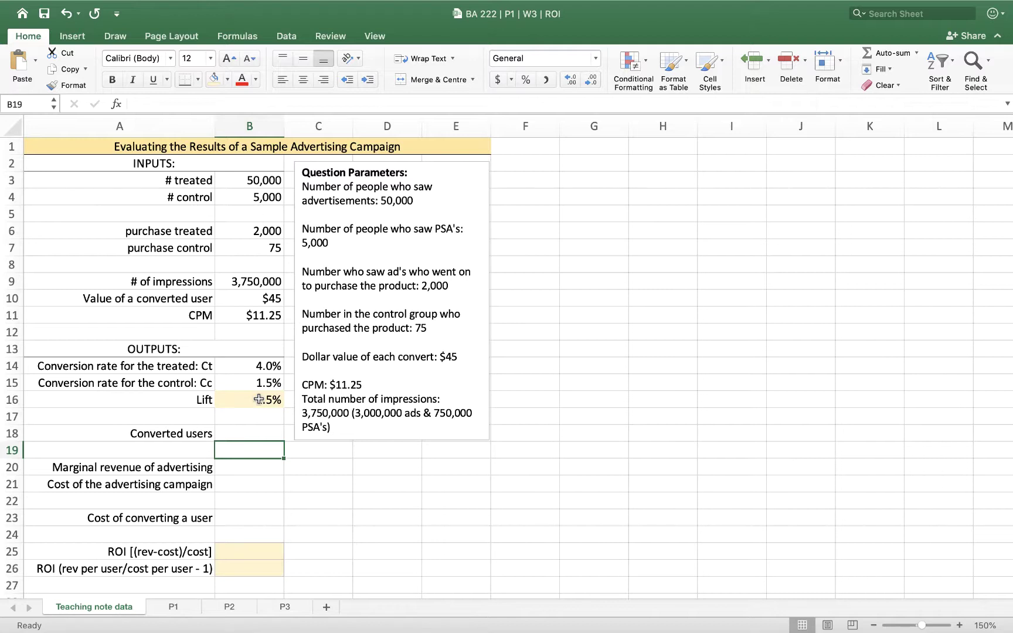
Enter =B3*B16 in B18 for 1250 converted users and review the formula.
{"action": "left_click", "coordinate": [251, 431]}
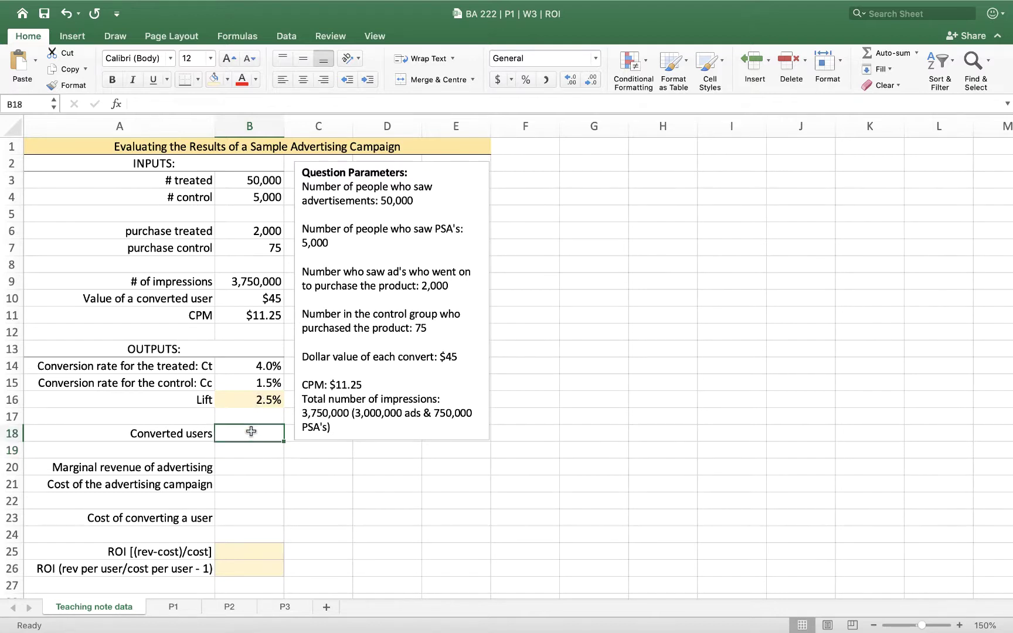
{"action": "type", "text": "="}
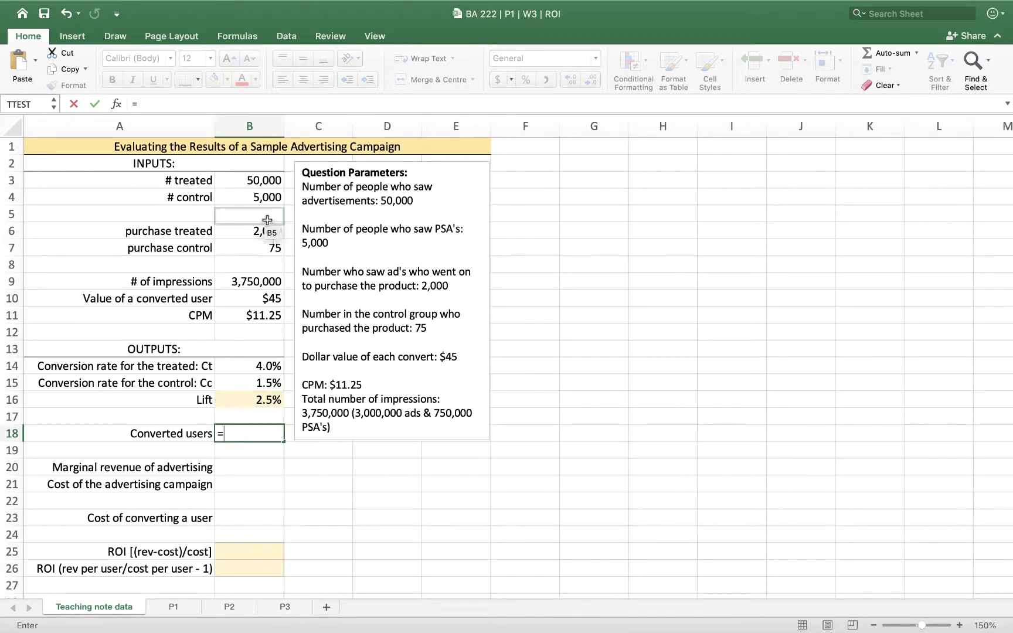
{"action": "left_click", "coordinate": [257, 182]}
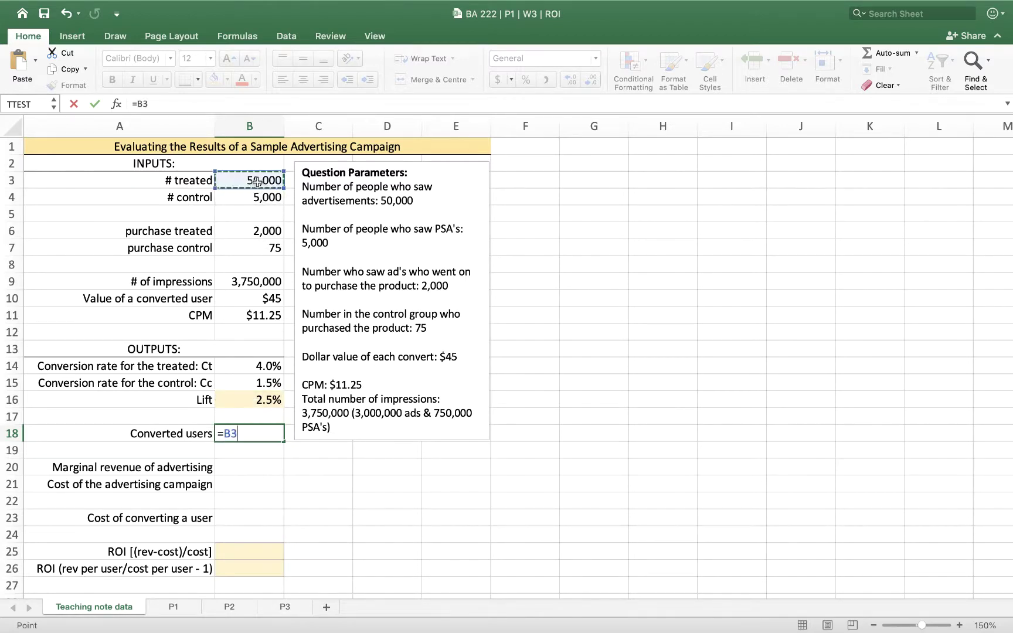
{"action": "type", "text": "*"}
{"action": "left_click", "coordinate": [255, 400]}
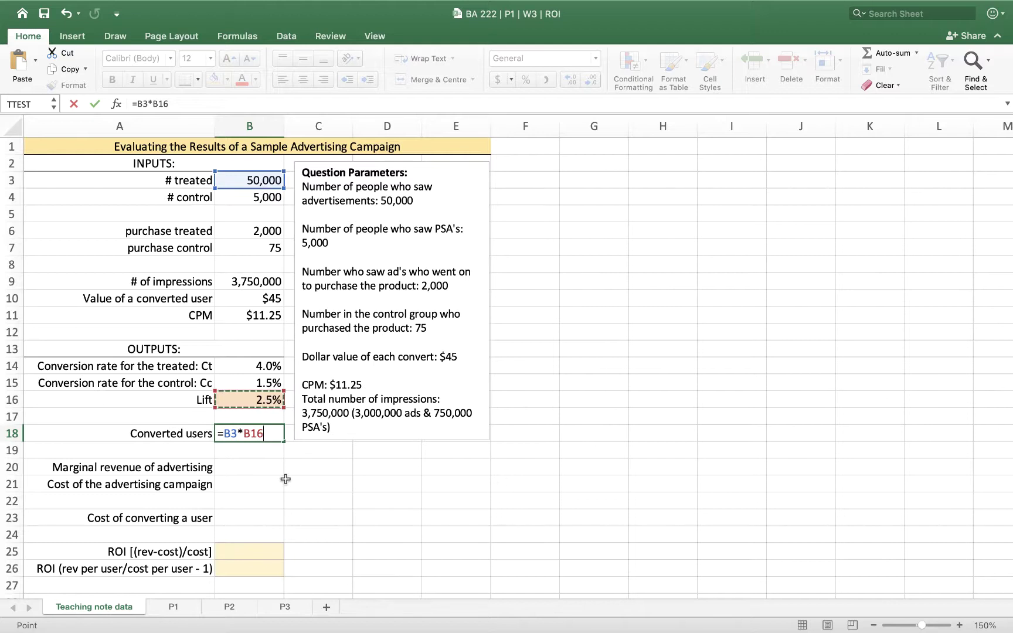
{"action": "key", "text": "Return"}
{"action": "left_click", "coordinate": [260, 436]}
{"action": "double_click", "coordinate": [251, 433]}
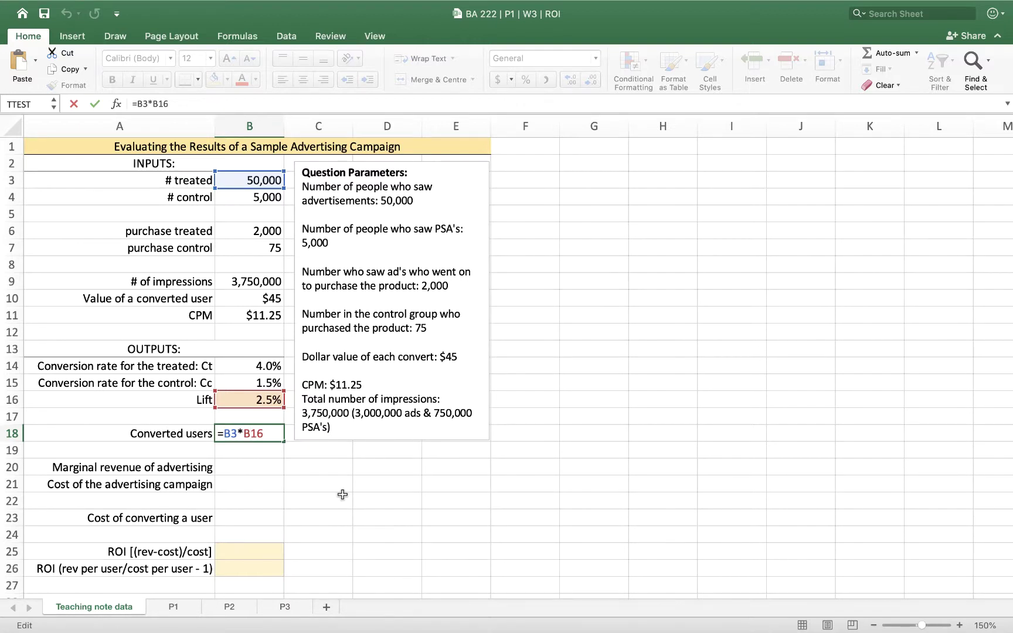
{"action": "key", "text": "Return"}
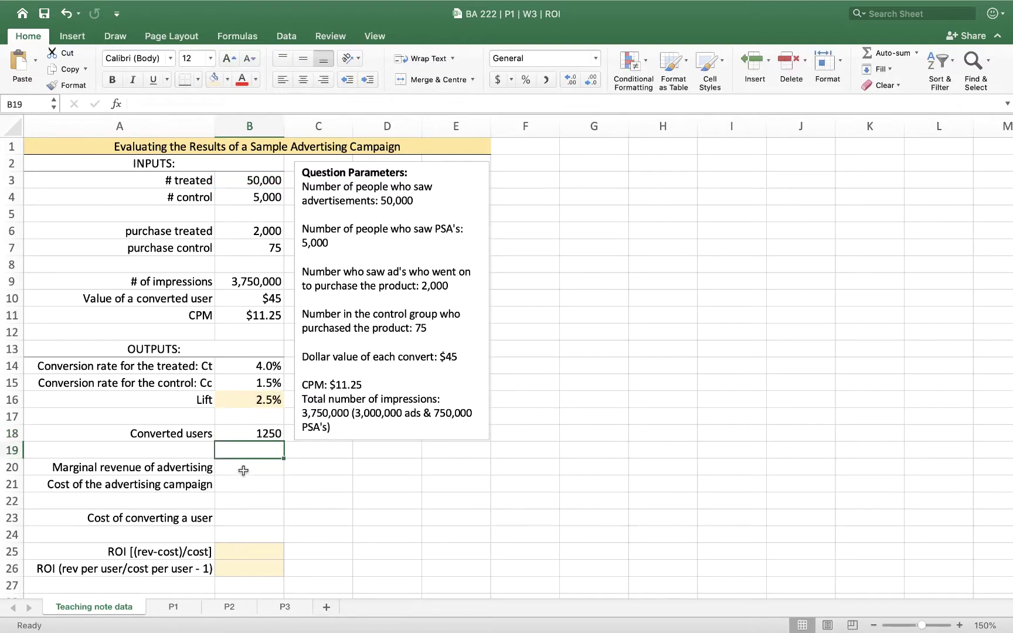
{"action": "left_click", "coordinate": [243, 470]}
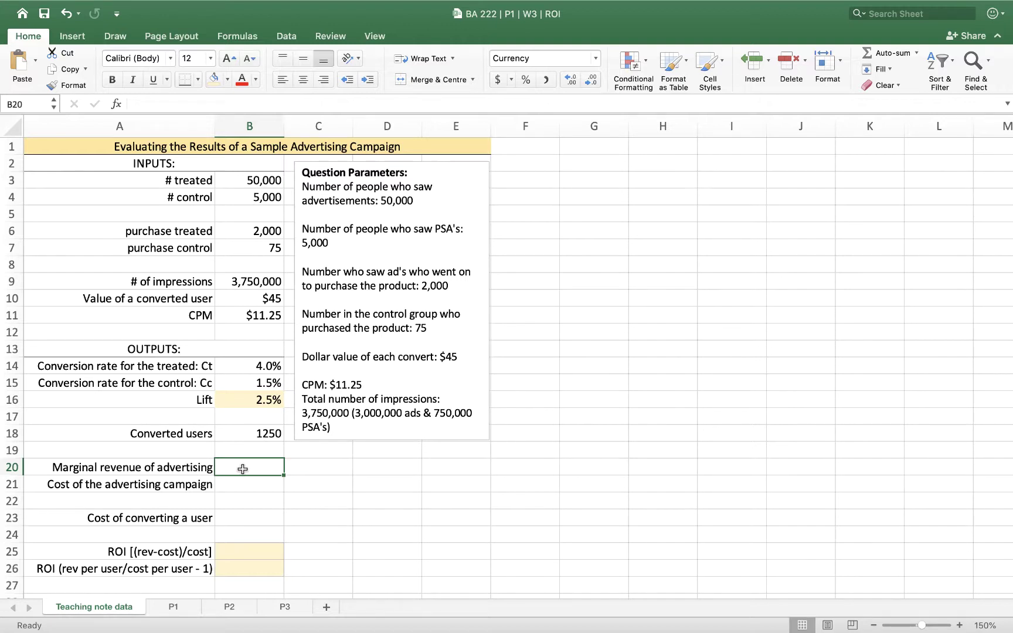
Enter =B18*B10 in B20, giving $56,250 marginal revenue.
{"action": "type", "text": "="}
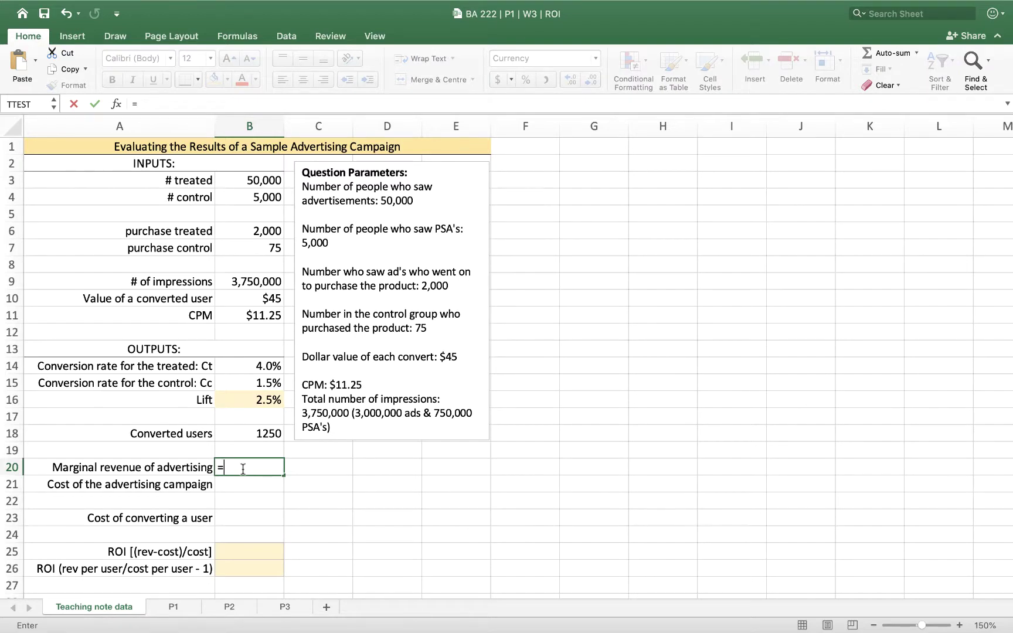
{"action": "left_click", "coordinate": [252, 432]}
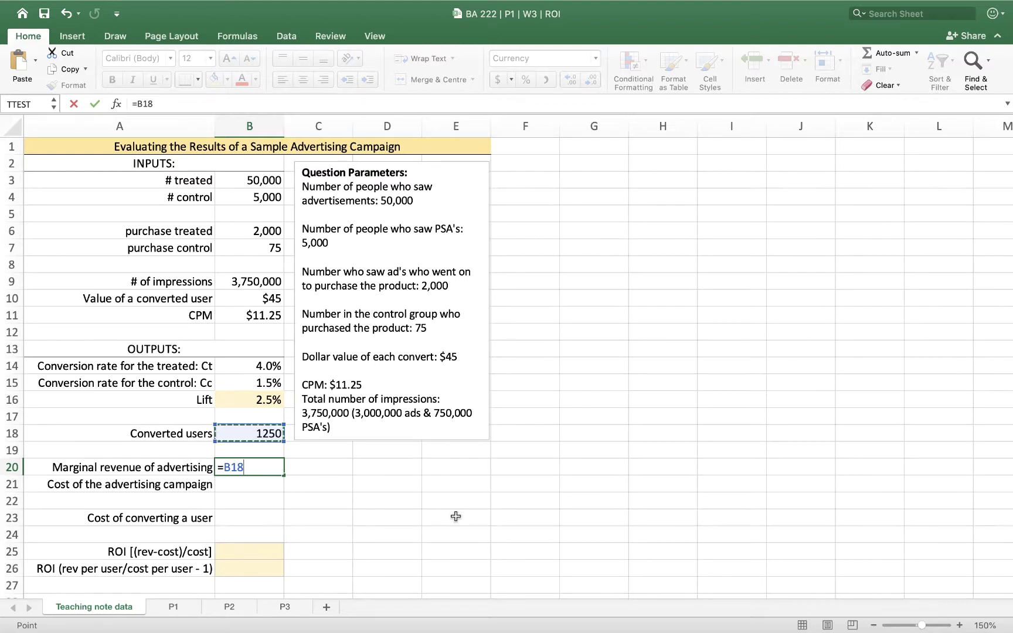
{"action": "type", "text": "*"}
{"action": "left_click", "coordinate": [249, 297]}
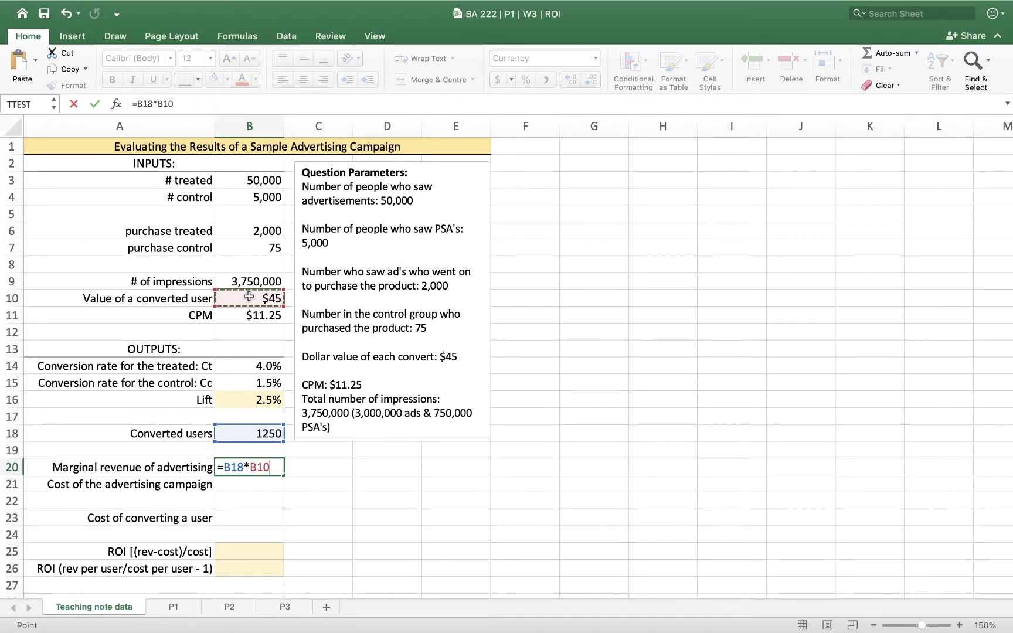
{"action": "key", "text": "Return"}
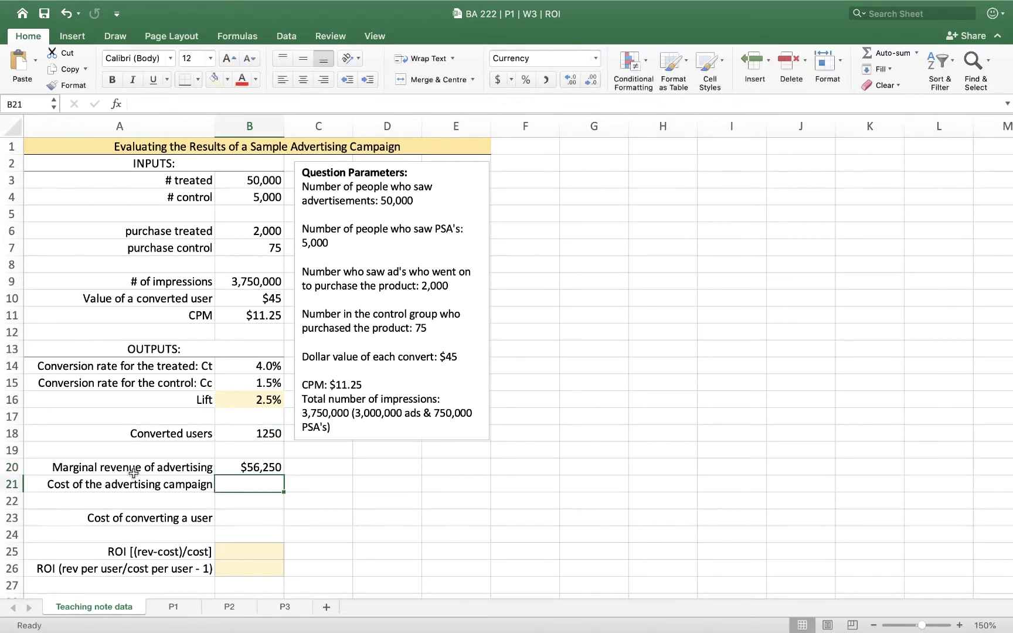
{"action": "left_click", "coordinate": [265, 463]}
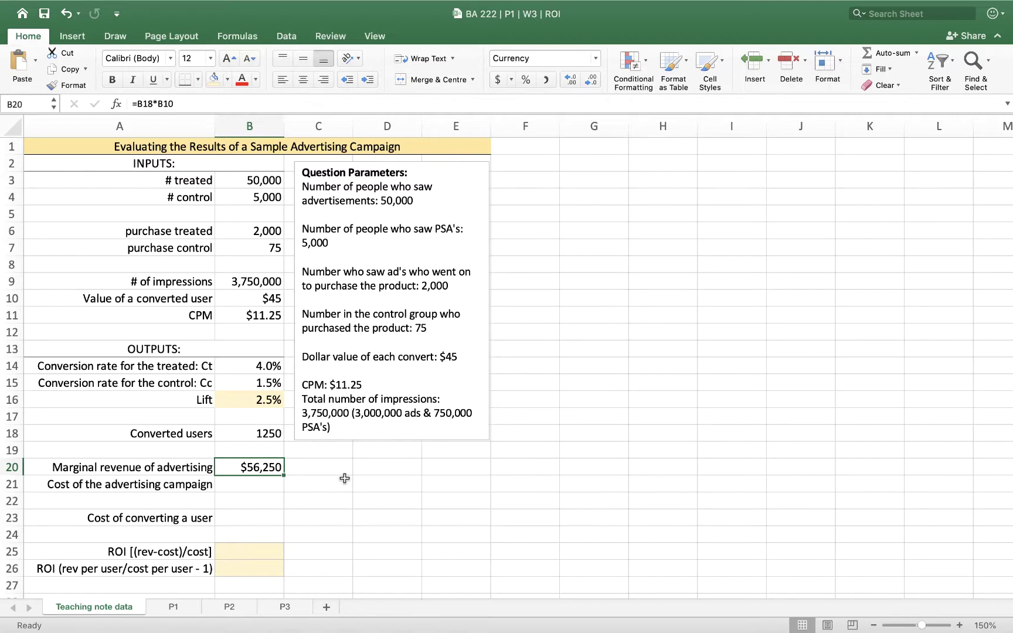
{"action": "left_click", "coordinate": [252, 484]}
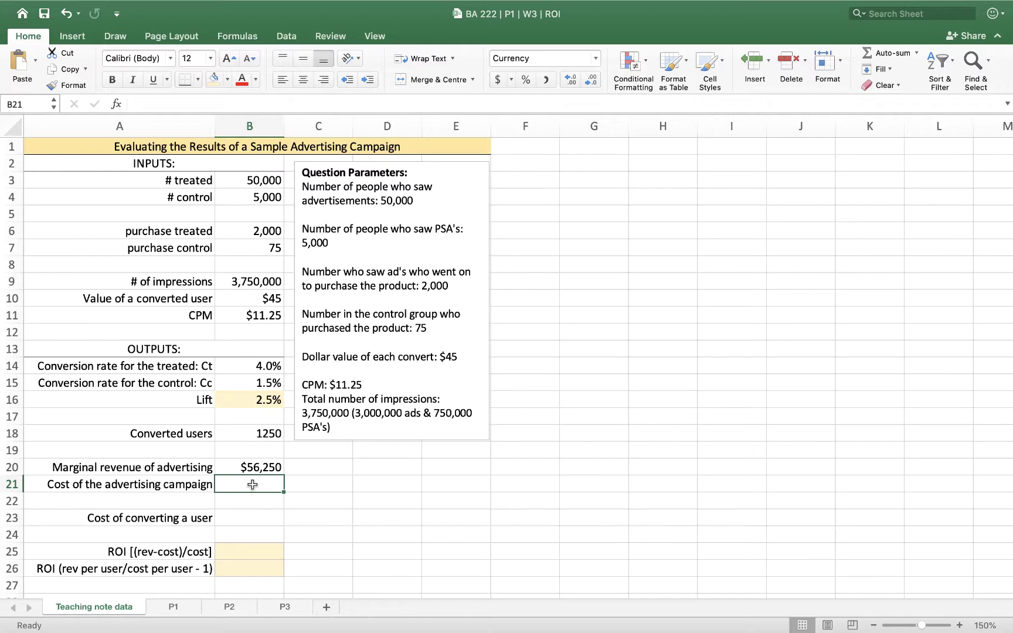
Enter =B11*(B9/1000) in B21, giving a $42,188 campaign cost.
{"action": "type", "text": "="}
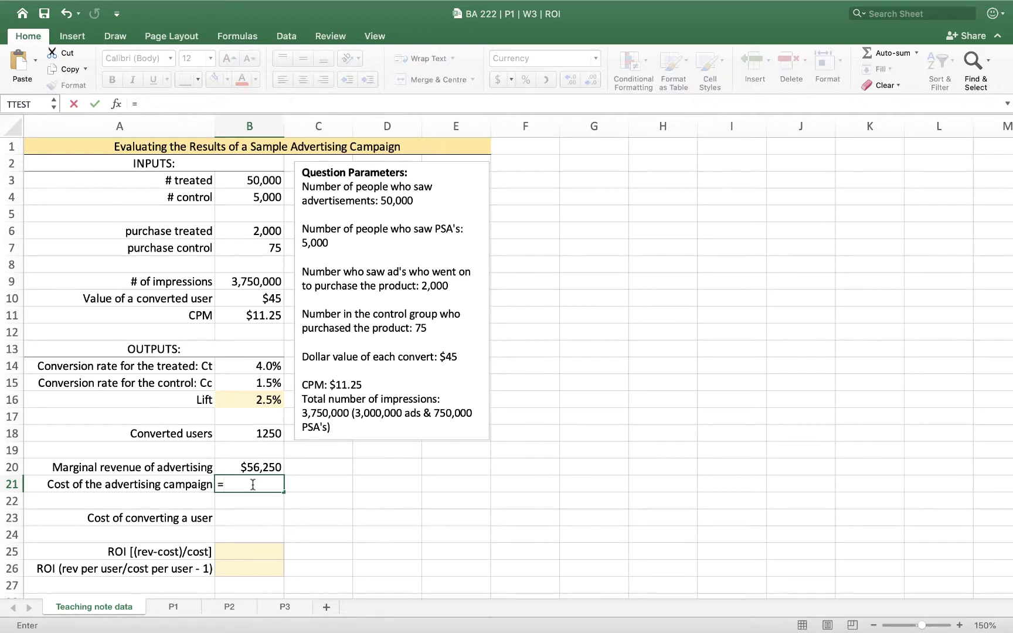
{"action": "left_click", "coordinate": [262, 315]}
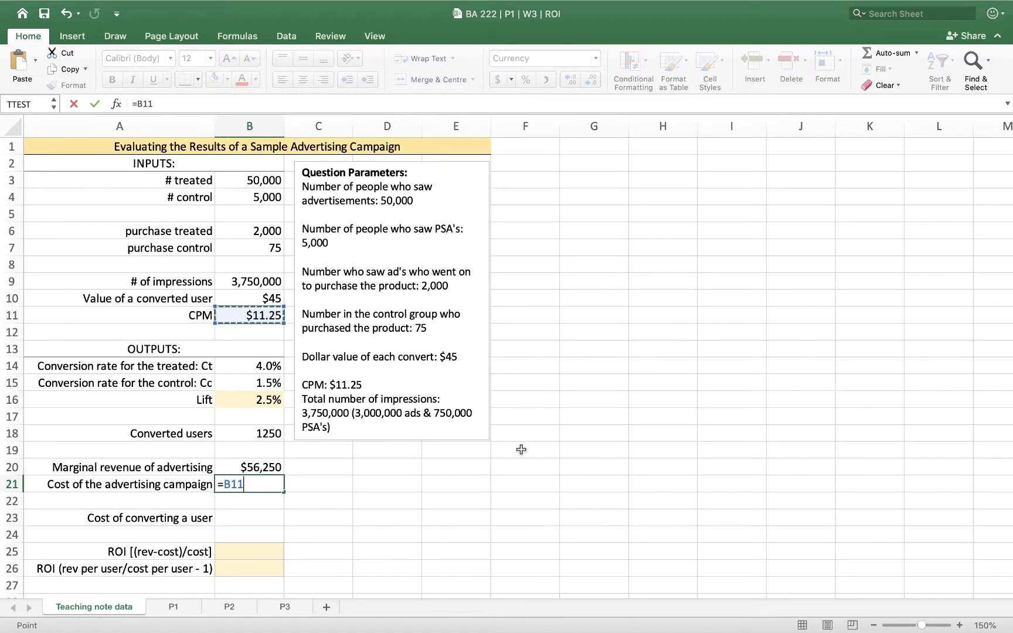
{"action": "type", "text": "*("}
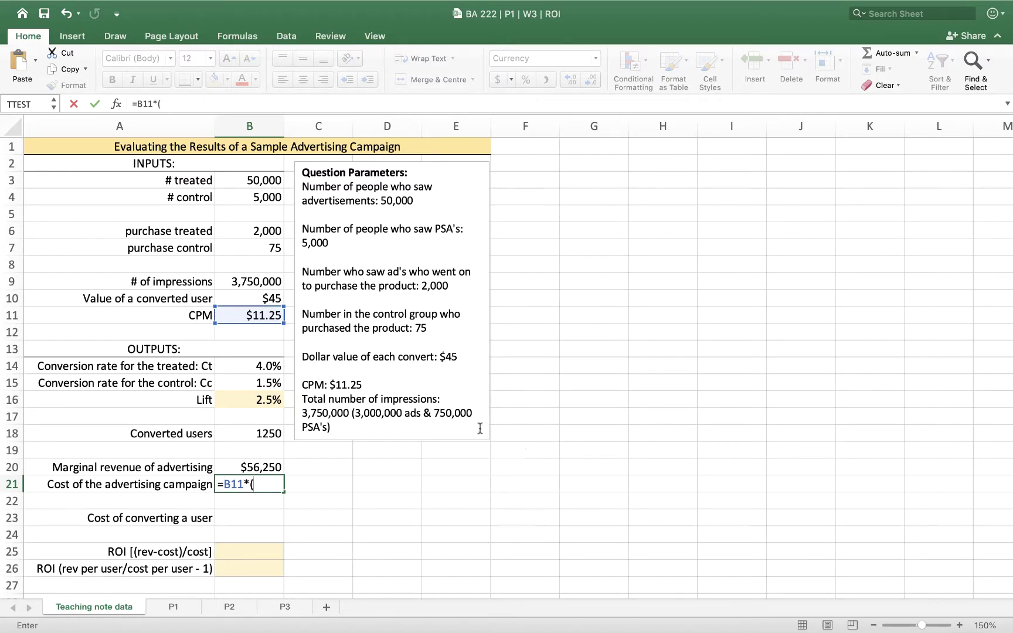
{"action": "left_click", "coordinate": [260, 280]}
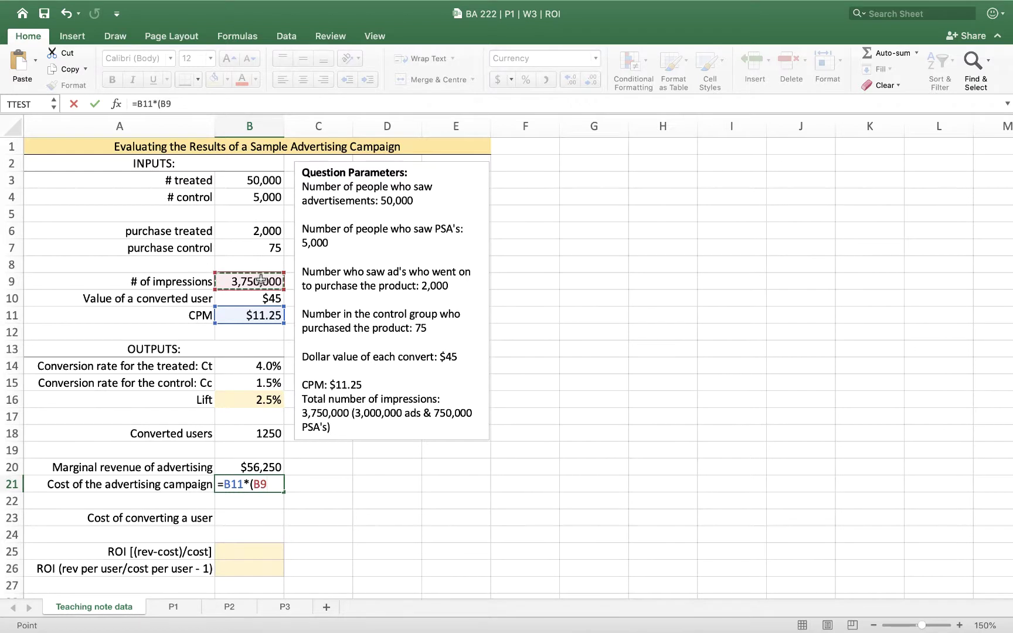
{"action": "type", "text": "/1000)"}
{"action": "key", "text": "Return"}
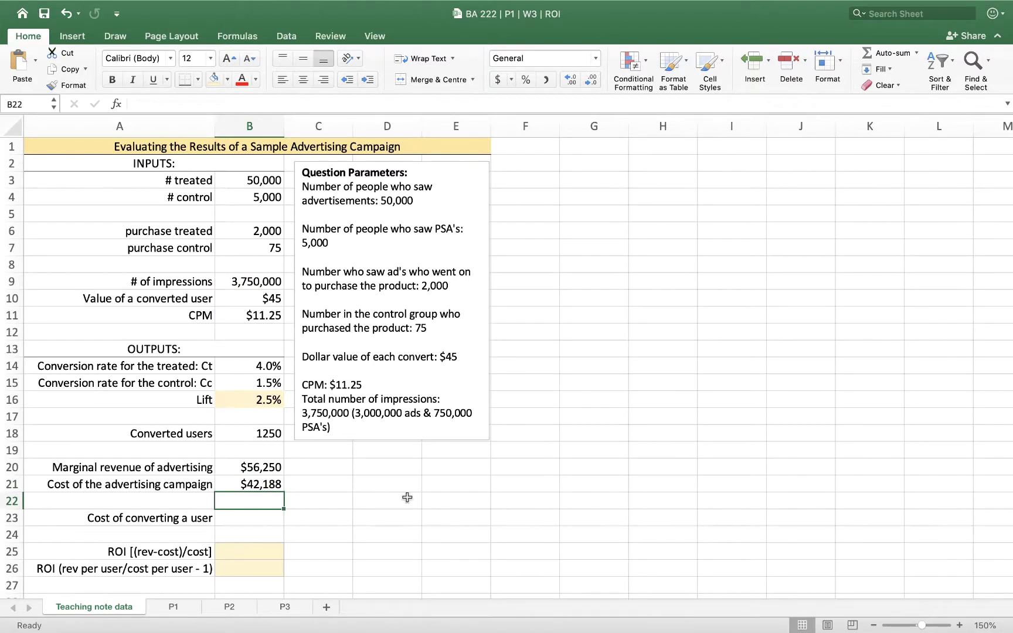
{"action": "key", "text": "Down"}
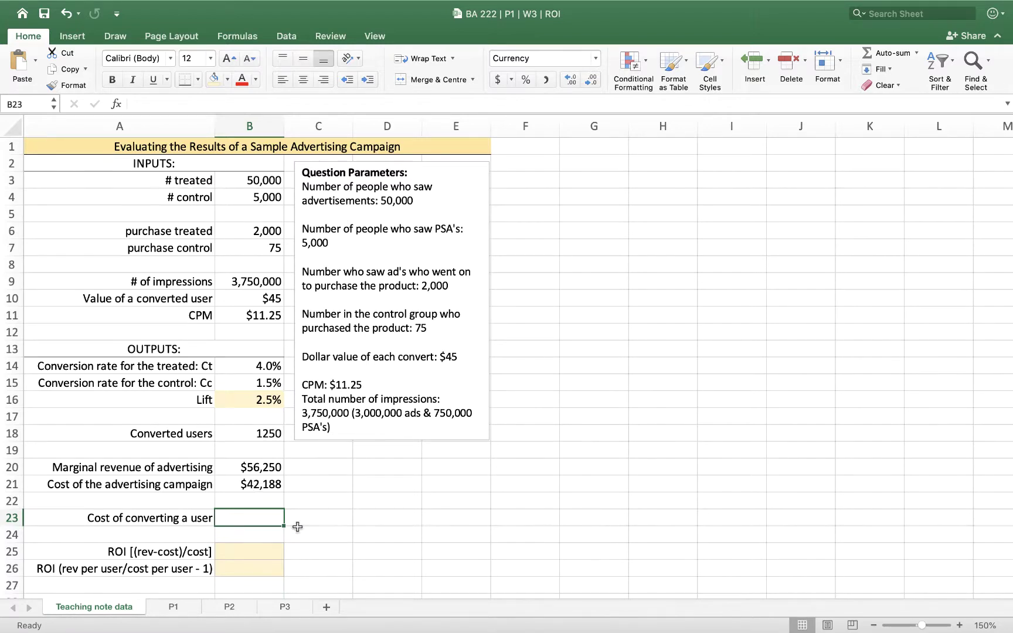
Enter =B21/B18 in B23, giving $34 per converted user.
{"action": "type", "text": "="}
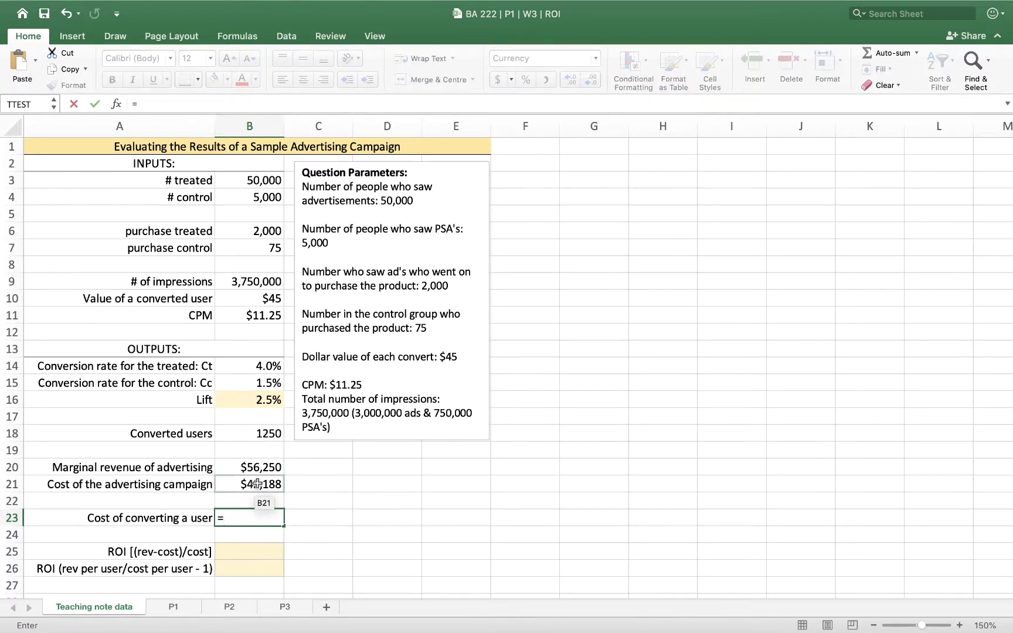
{"action": "left_click", "coordinate": [256, 482]}
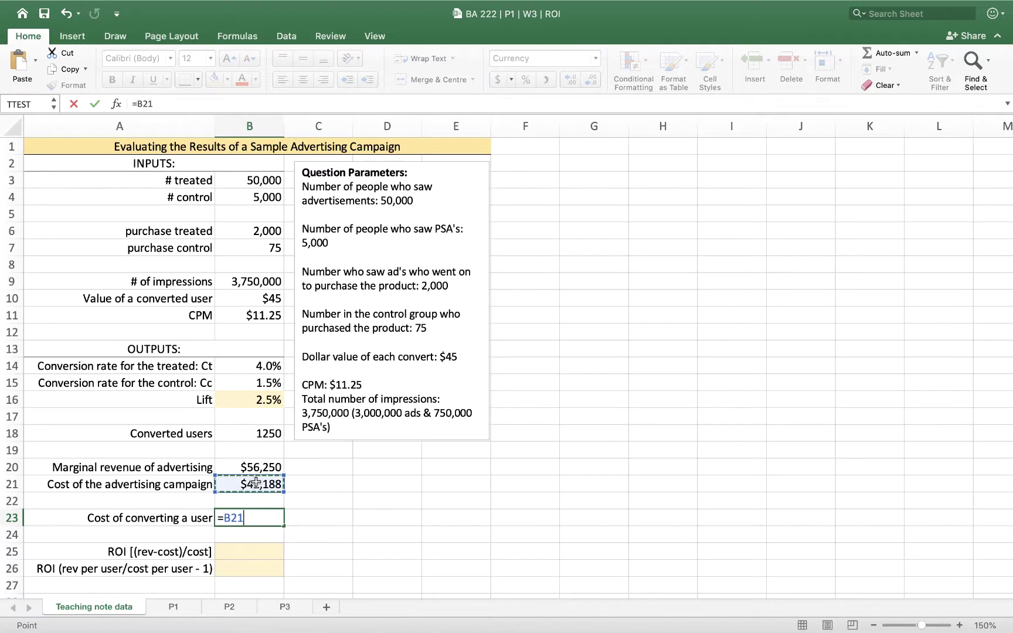
{"action": "type", "text": "/"}
{"action": "left_click", "coordinate": [267, 432]}
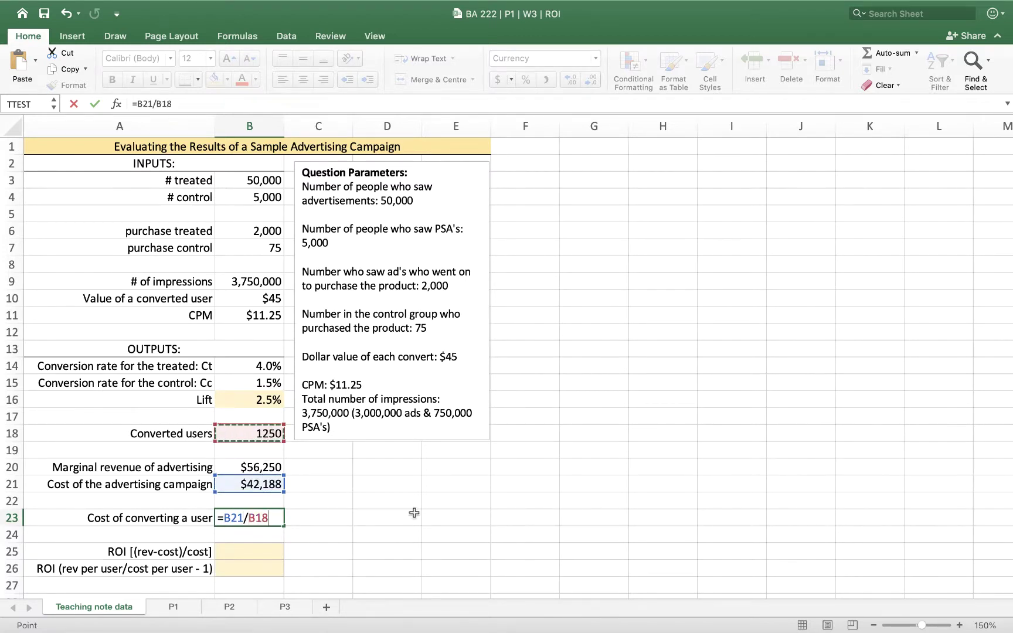
{"action": "key", "text": "Return"}
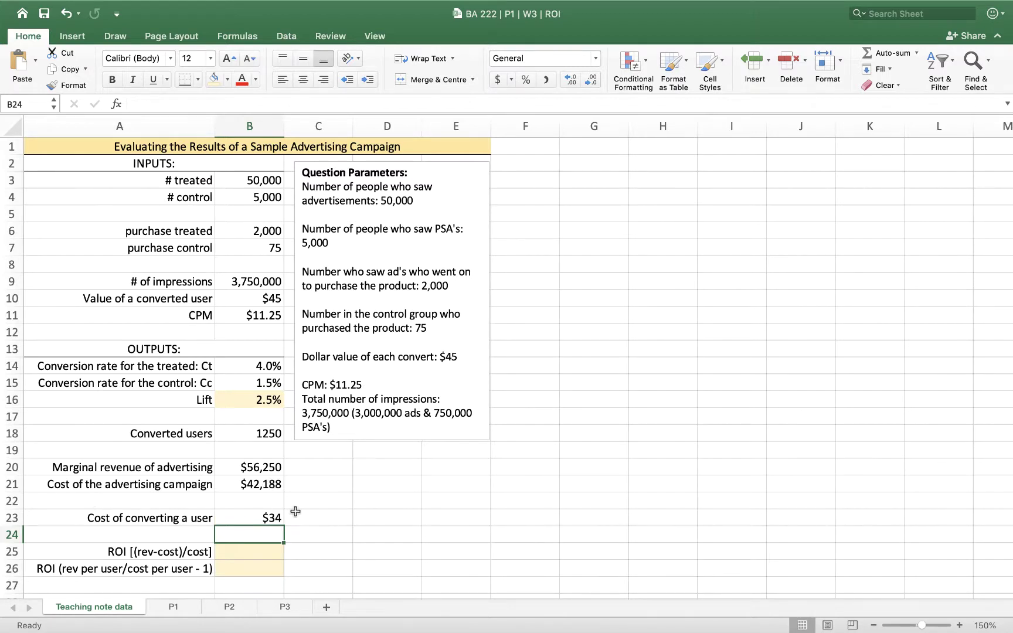
Recheck B10 and the B23 formula, then highlight the revenue and cost rows.
{"action": "left_click", "coordinate": [267, 298]}
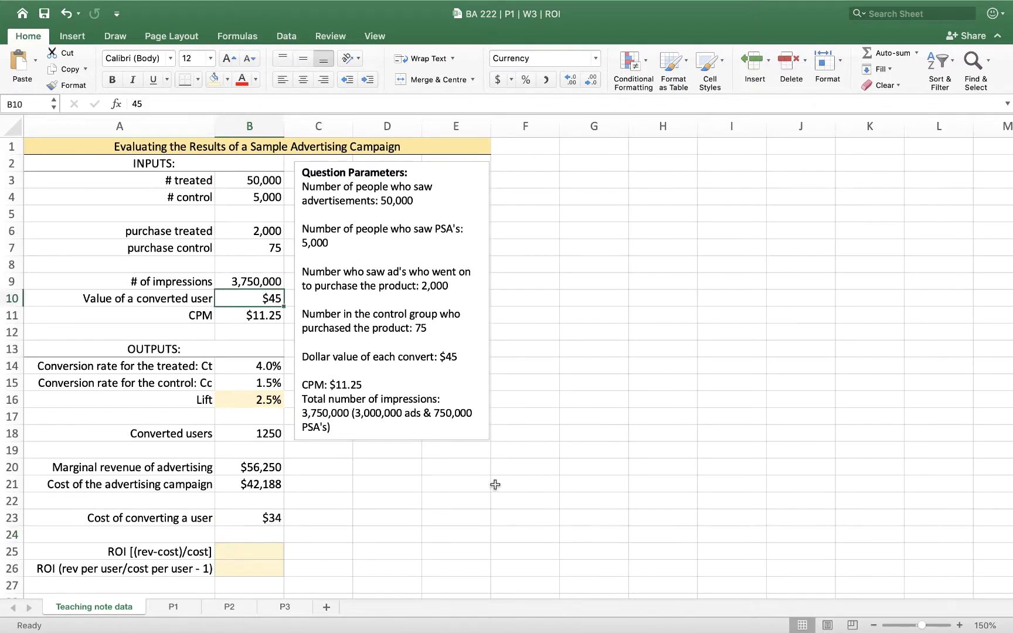
{"action": "left_click", "coordinate": [257, 516]}
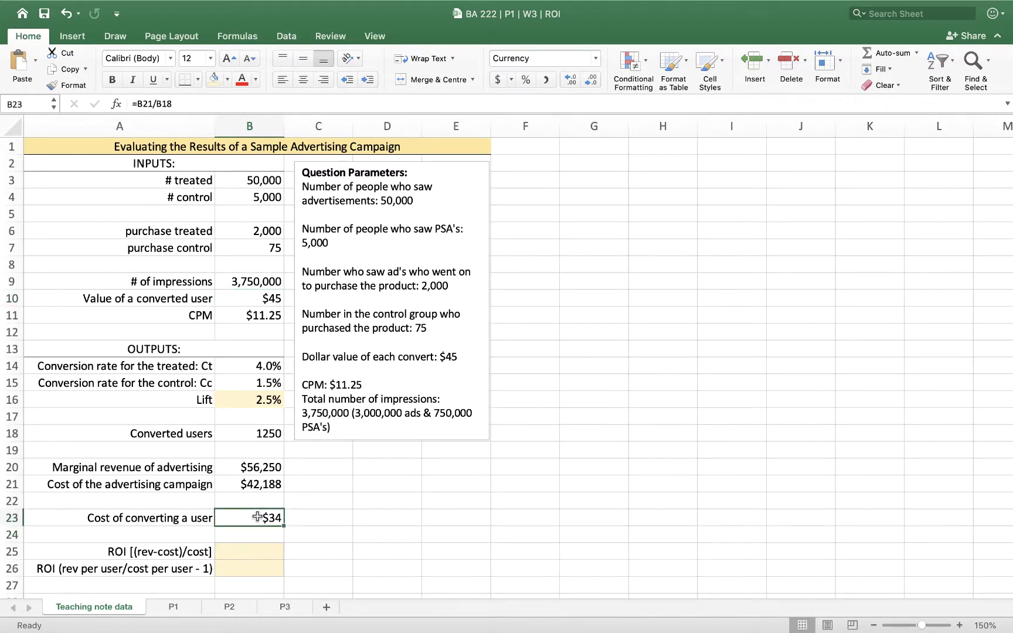
{"action": "left_click", "coordinate": [558, 502]}
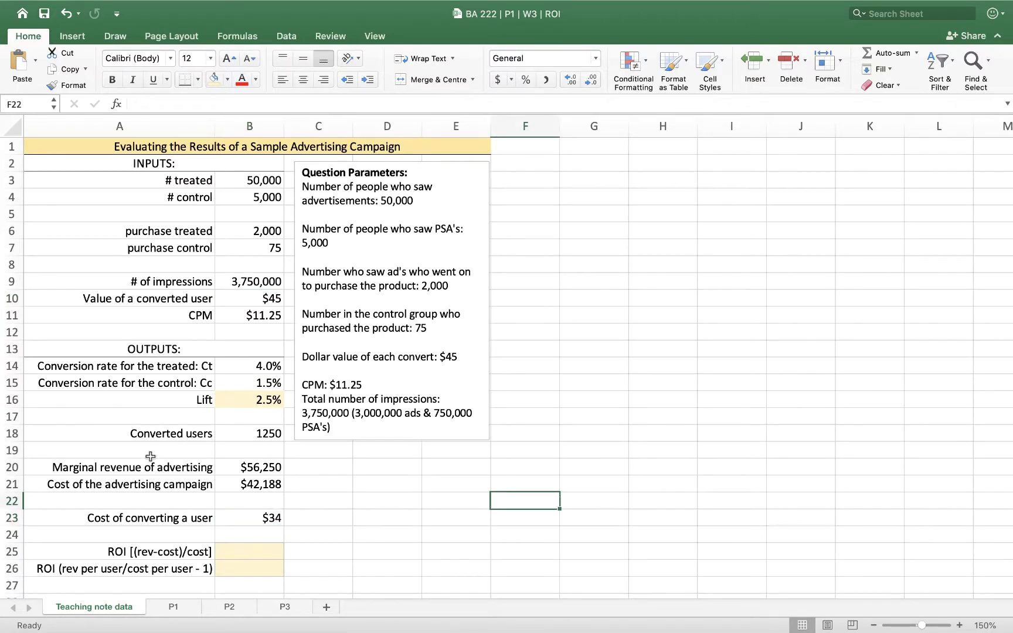
{"action": "left_click_drag", "start_coordinate": [141, 467], "coordinate": [235, 484]}
Enter =(B20-B21)/B21 in B25 and add one decimal to show 33.3% ROI.
{"action": "left_click", "coordinate": [258, 551]}
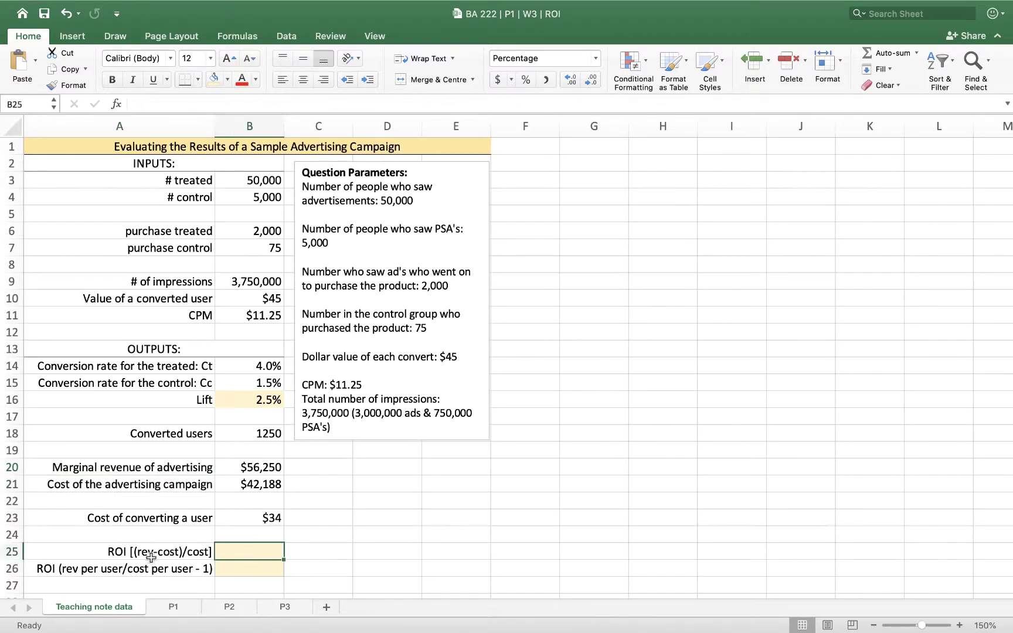
{"action": "type", "text": "=("}
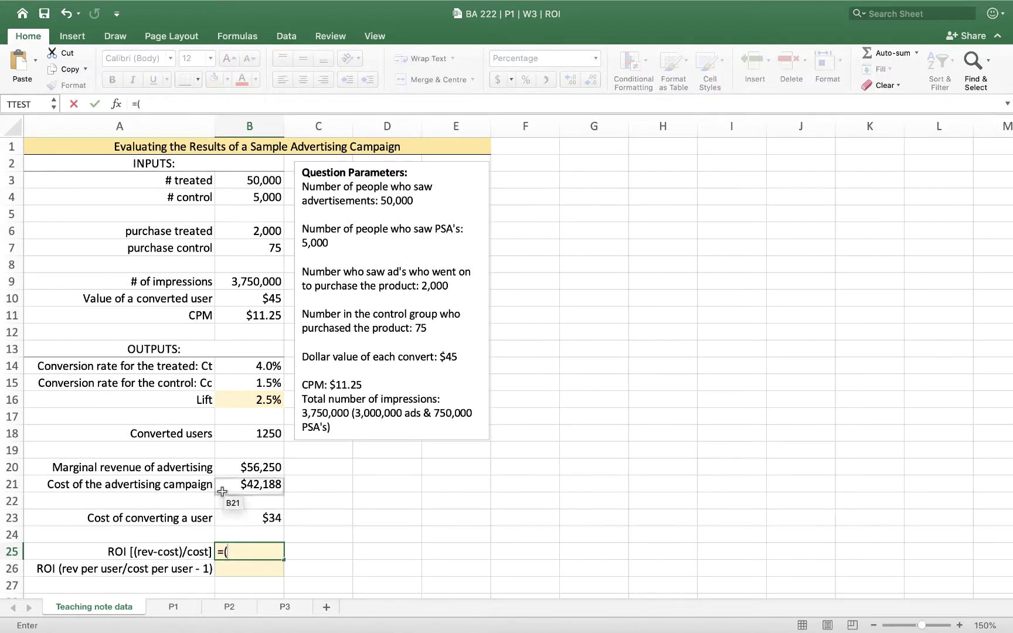
{"action": "left_click", "coordinate": [247, 466]}
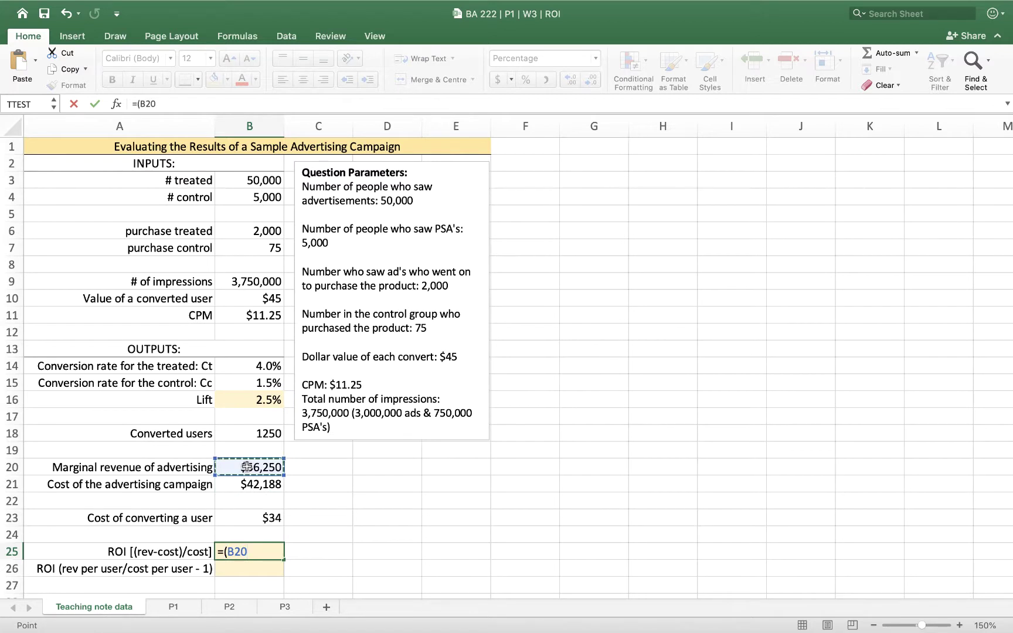
{"action": "type", "text": "-"}
{"action": "left_click", "coordinate": [255, 484]}
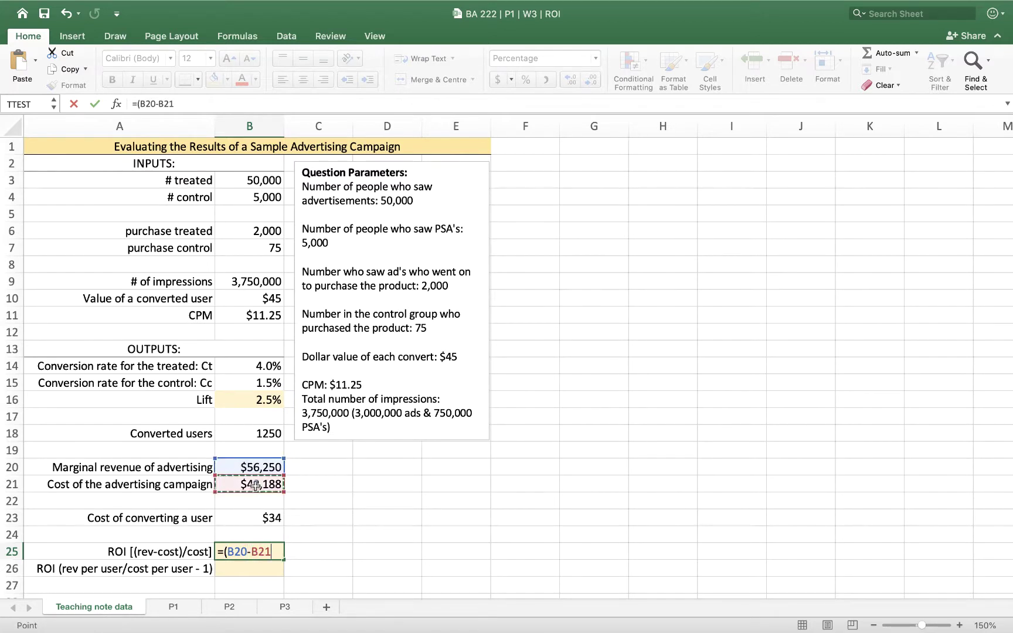
{"action": "type", "text": ")/"}
{"action": "left_click", "coordinate": [255, 484]}
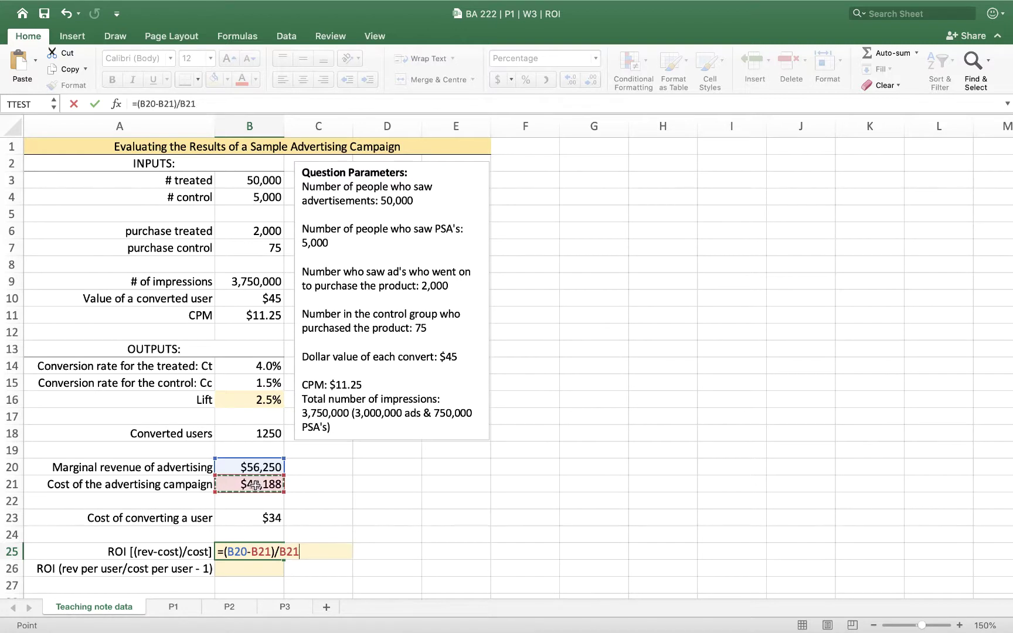
{"action": "key", "text": "Return"}
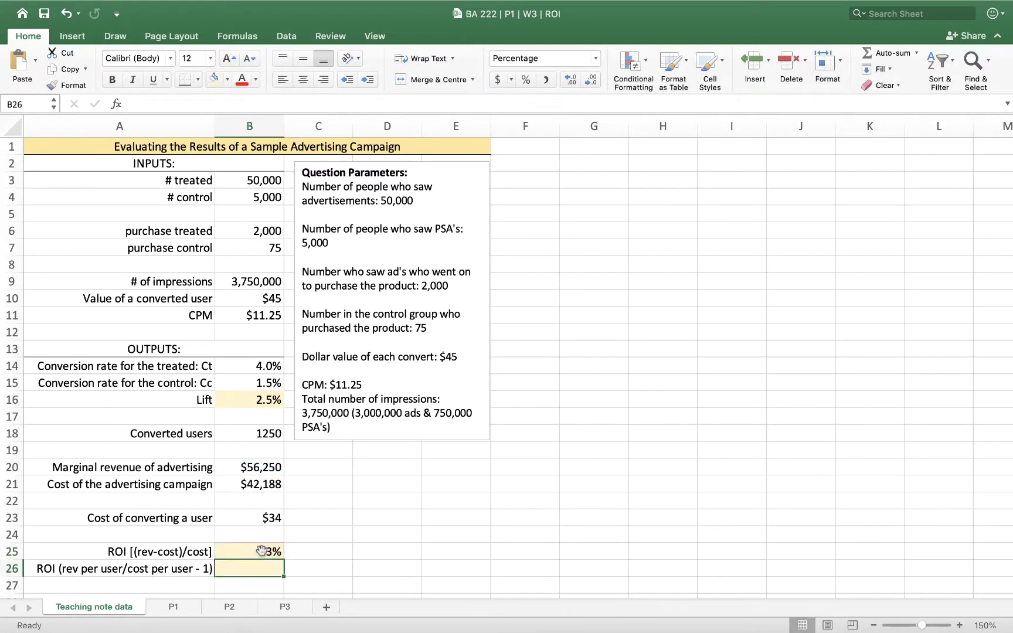
{"action": "left_click", "coordinate": [259, 551]}
{"action": "left_click", "coordinate": [570, 79]}
{"action": "left_click", "coordinate": [482, 463]}
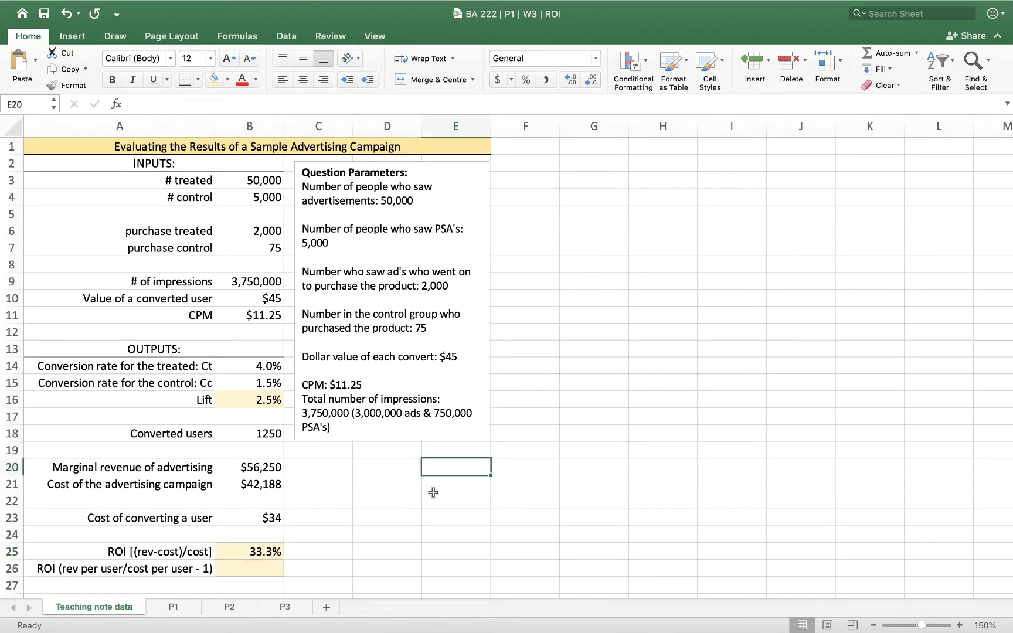
{"action": "left_click", "coordinate": [260, 569]}
Enter =B10/B23-1 in B26 and reduce it to one decimal, showing 33.3%.
{"action": "type", "text": "="}
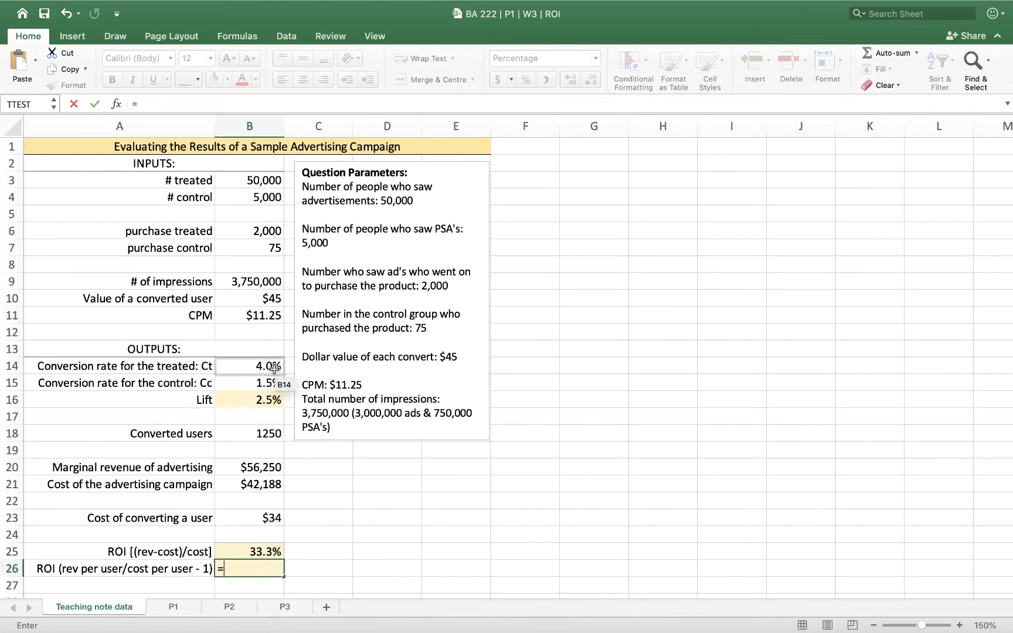
{"action": "left_click", "coordinate": [252, 296]}
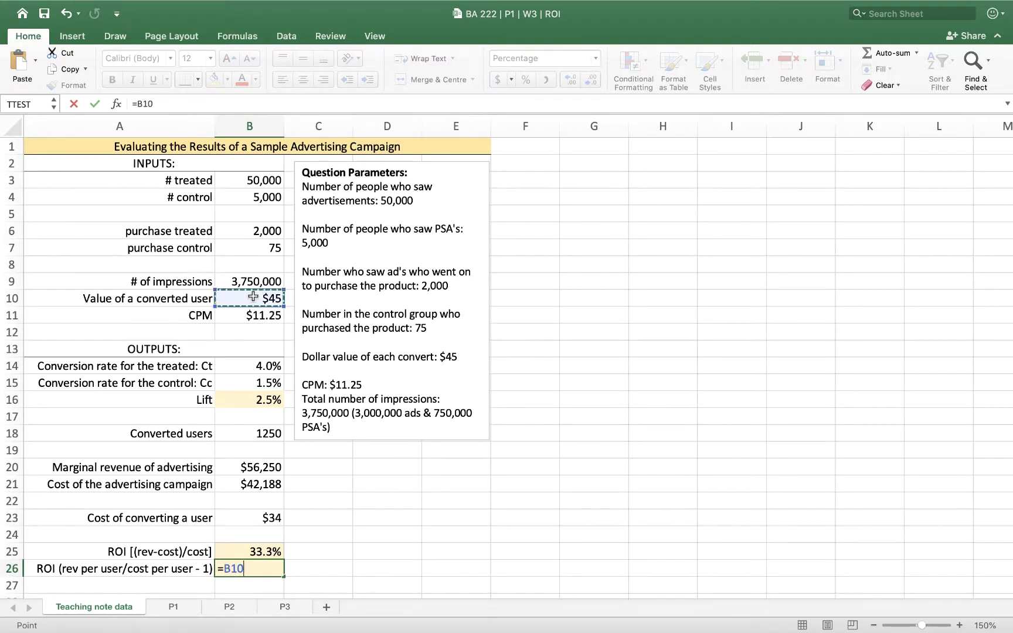
{"action": "type", "text": "/"}
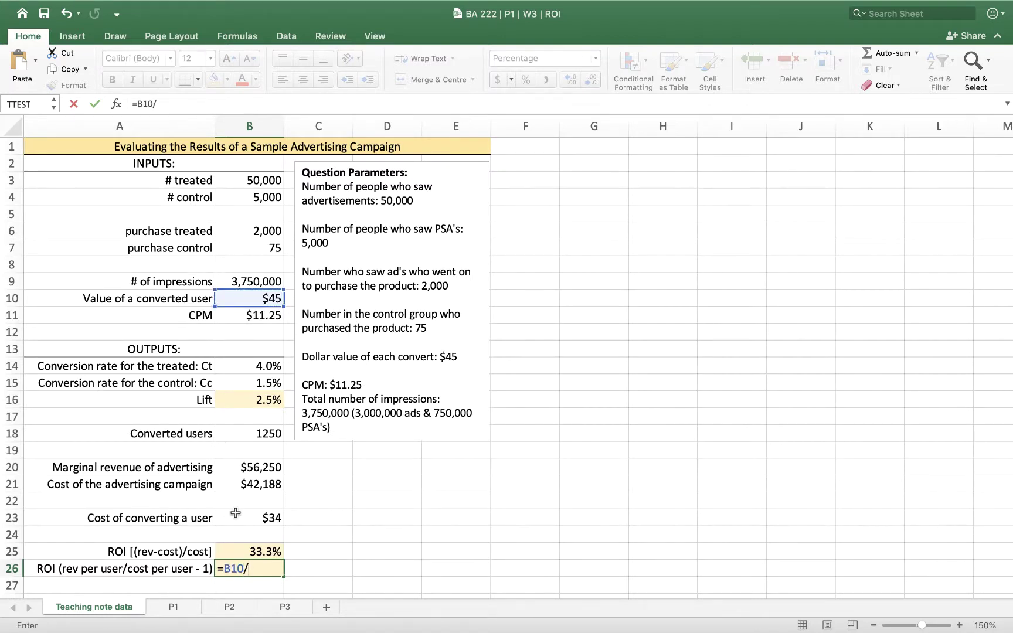
{"action": "left_click", "coordinate": [268, 517]}
{"action": "type", "text": "-1"}
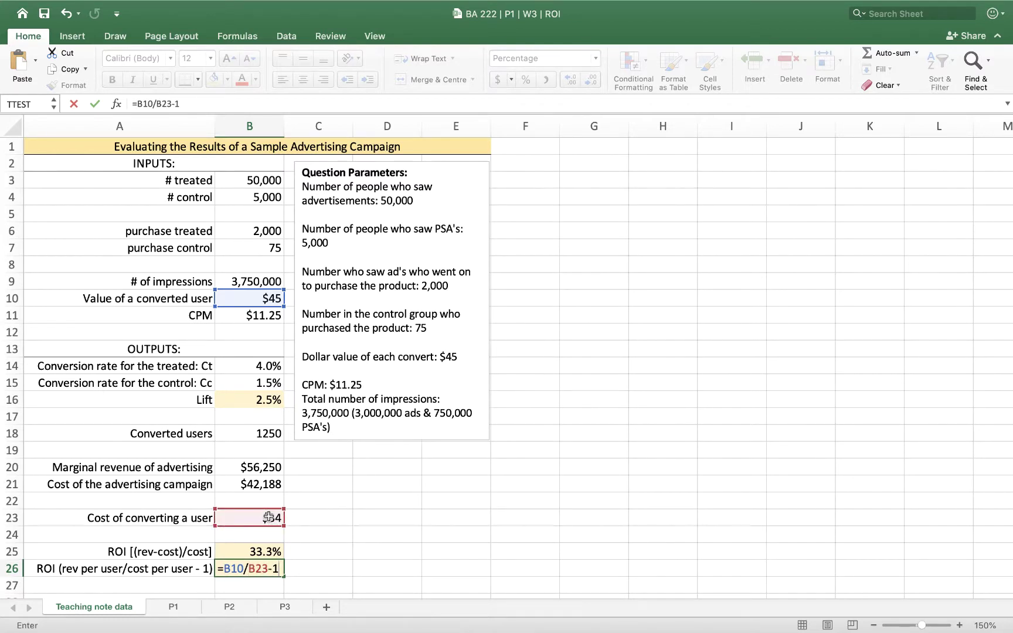
{"action": "key", "text": "Return"}
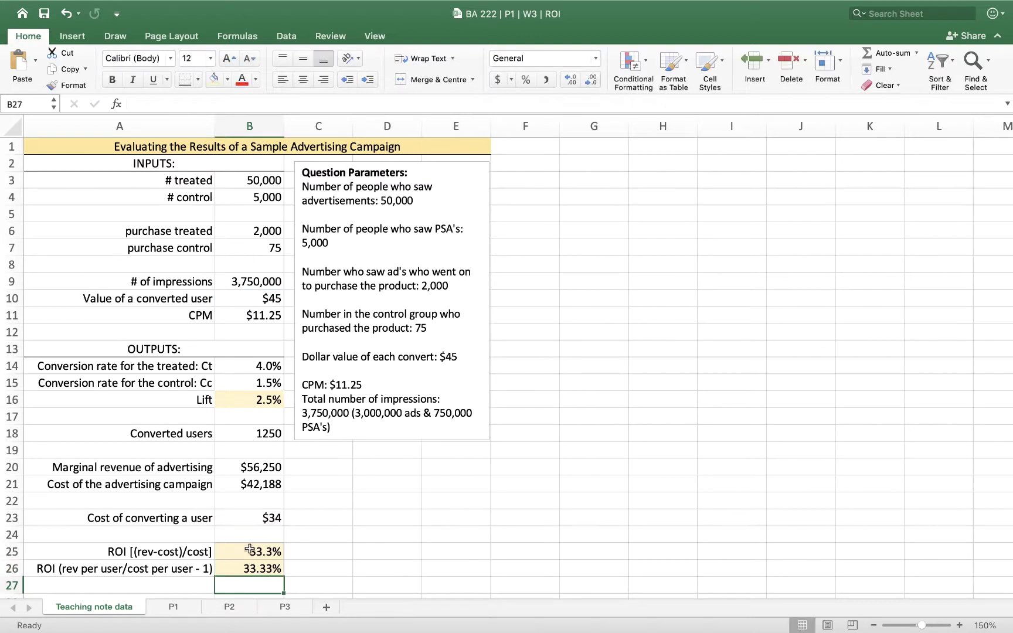
{"action": "left_click", "coordinate": [263, 568]}
{"action": "left_click", "coordinate": [591, 82]}
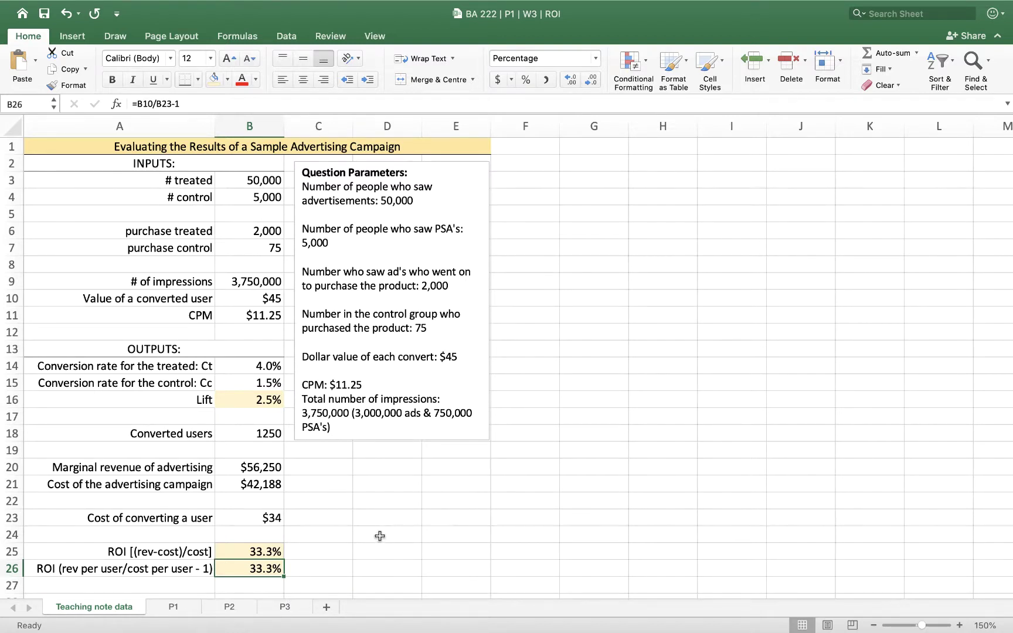
{"action": "left_click", "coordinate": [318, 536]}
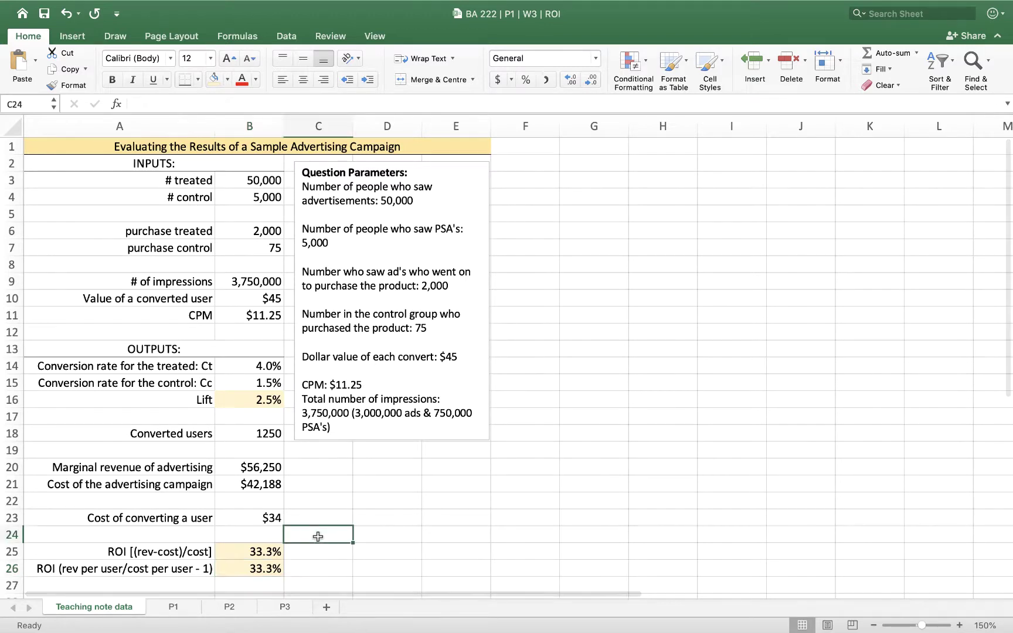